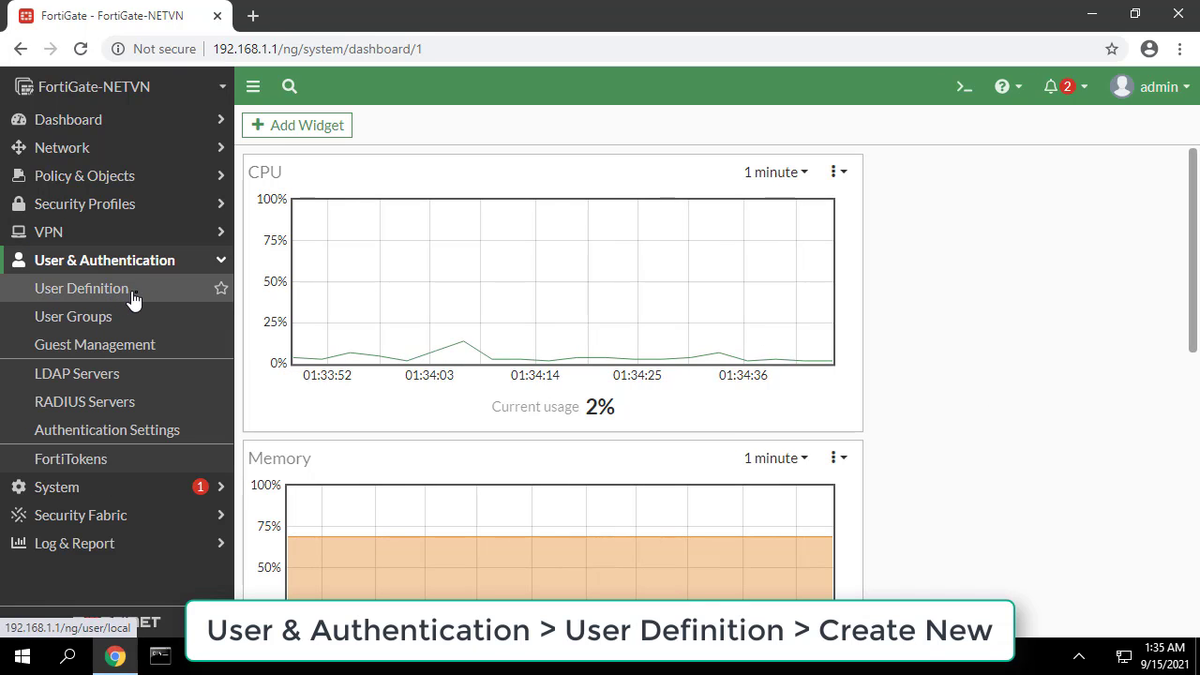
Step: Start a new Local User in User Definition with username vpnuser1 and a password
{"action": "left_click", "coordinate": [134, 298]}
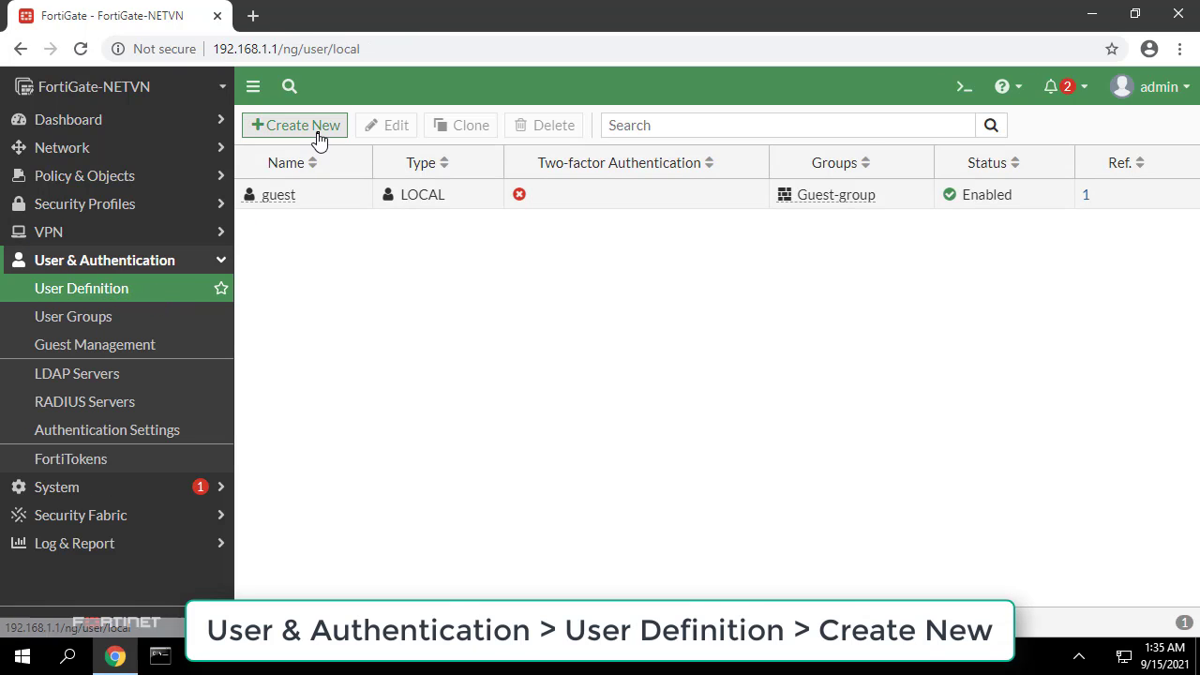
{"action": "left_click", "coordinate": [300, 124]}
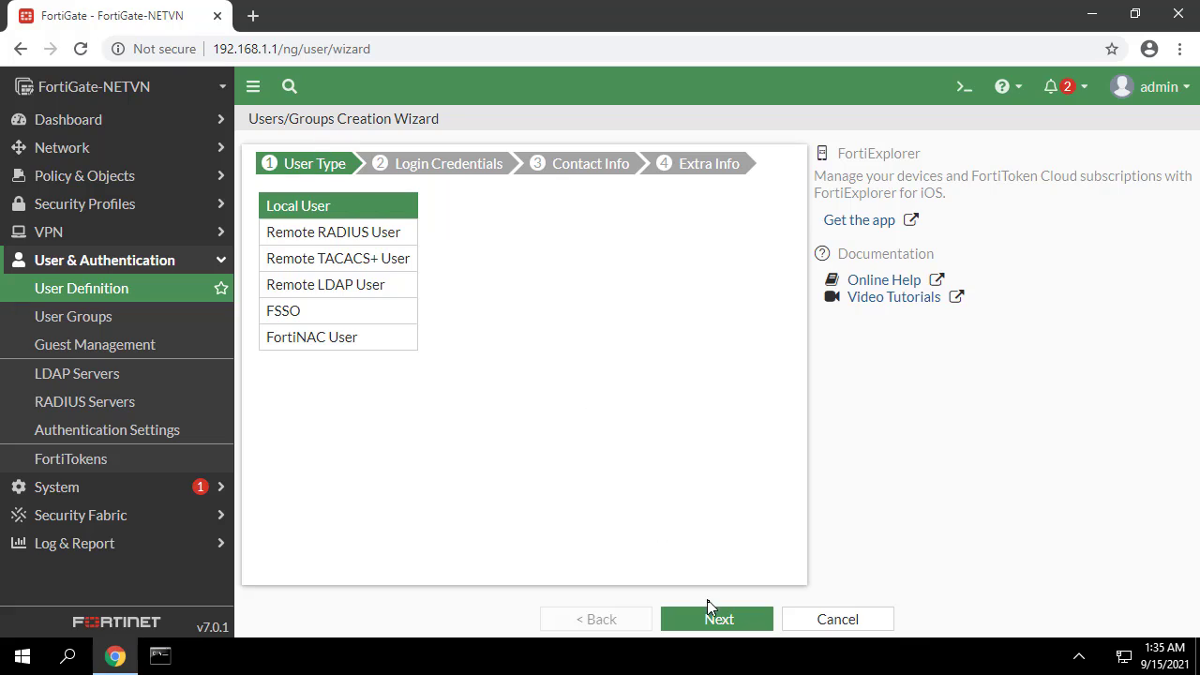
{"action": "left_click", "coordinate": [717, 619]}
{"action": "left_click", "coordinate": [487, 202]}
{"action": "type", "text": "vpnuser1"}
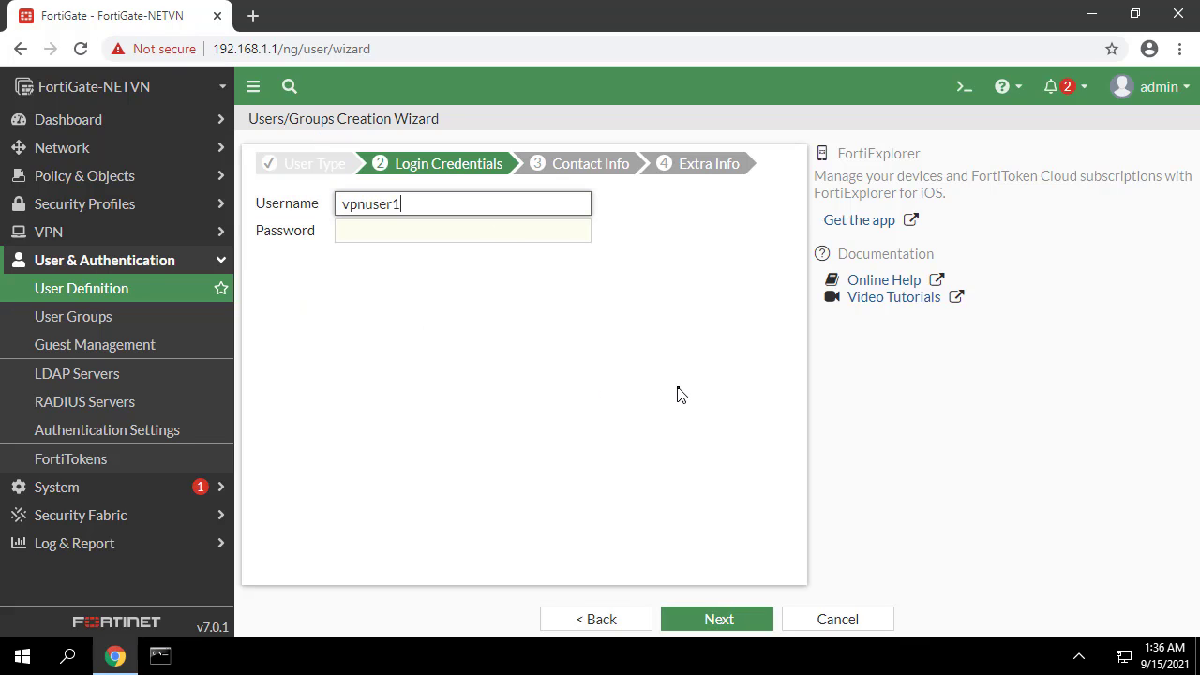
{"action": "left_click", "coordinate": [529, 232]}
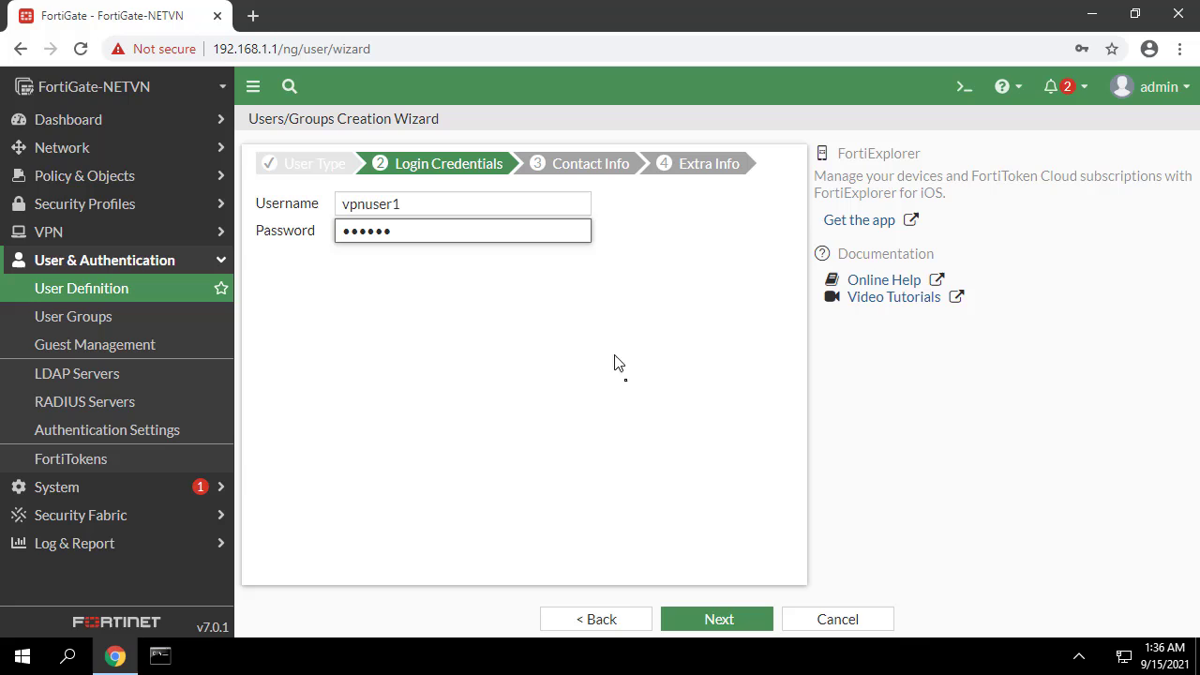
Step: Finish the user wizard so vpnuser1 appears enabled in the user list
{"action": "left_click", "coordinate": [718, 622]}
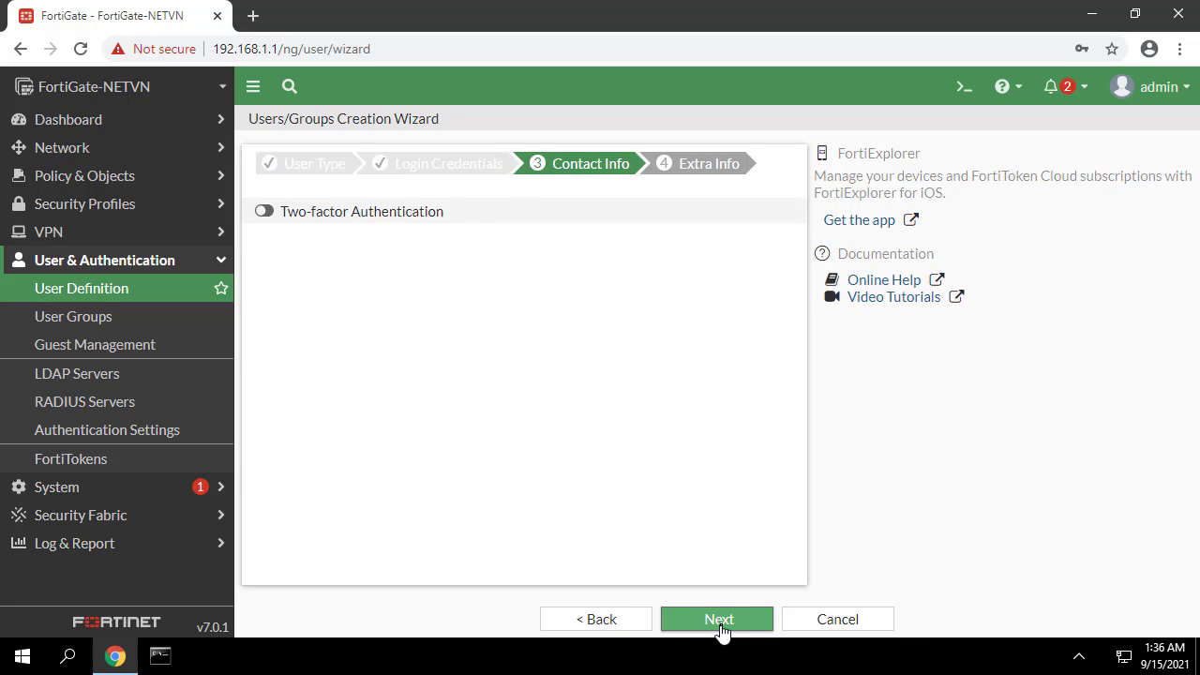
{"action": "left_click", "coordinate": [722, 630]}
{"action": "left_click", "coordinate": [721, 629]}
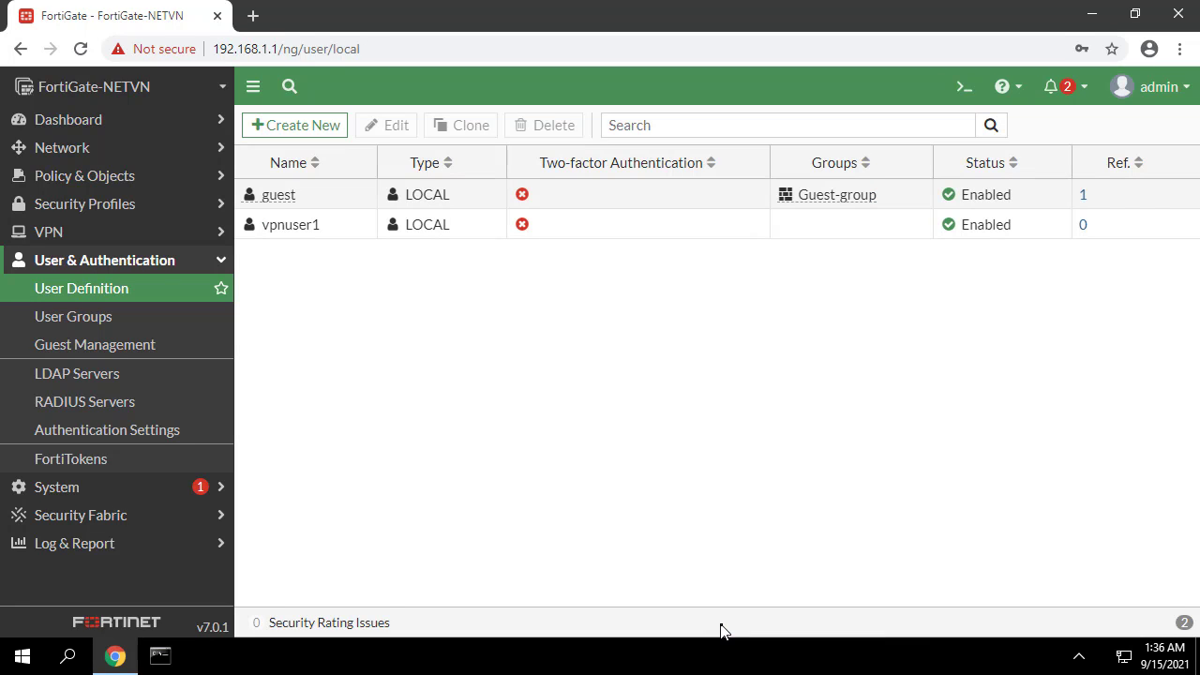
{"action": "left_click", "coordinate": [291, 233]}
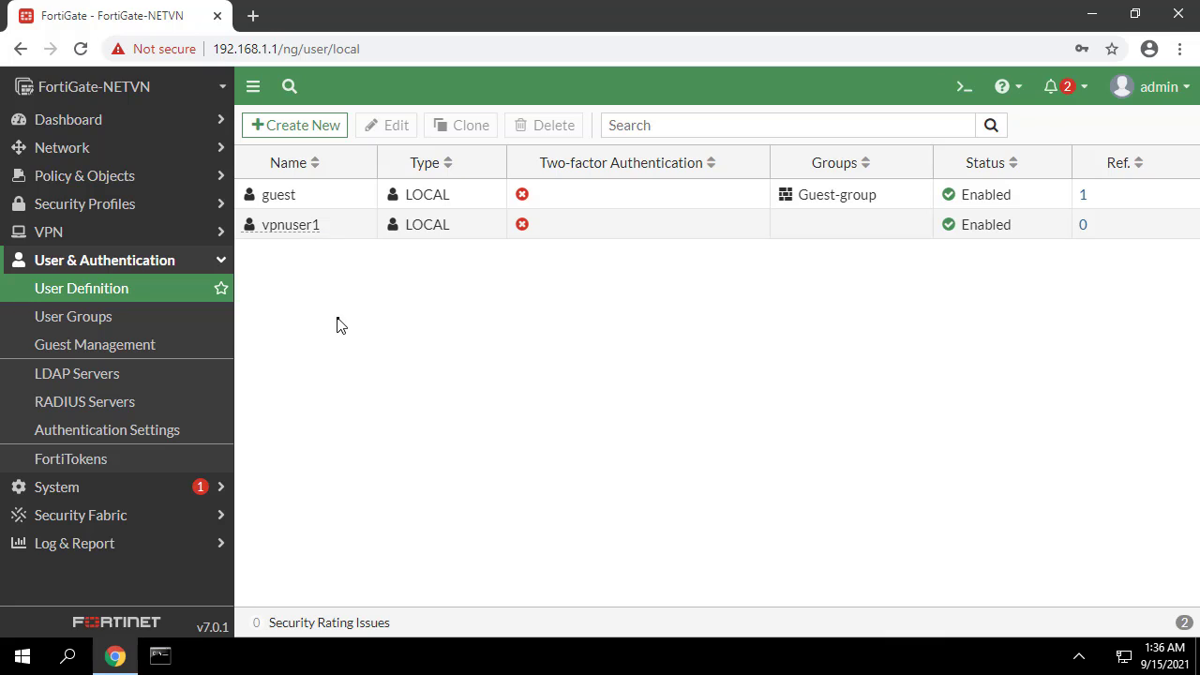
Step: Create Firewall user group vpn-group with vpnuser1 as its only member
{"action": "left_click", "coordinate": [145, 318]}
{"action": "left_click", "coordinate": [296, 124]}
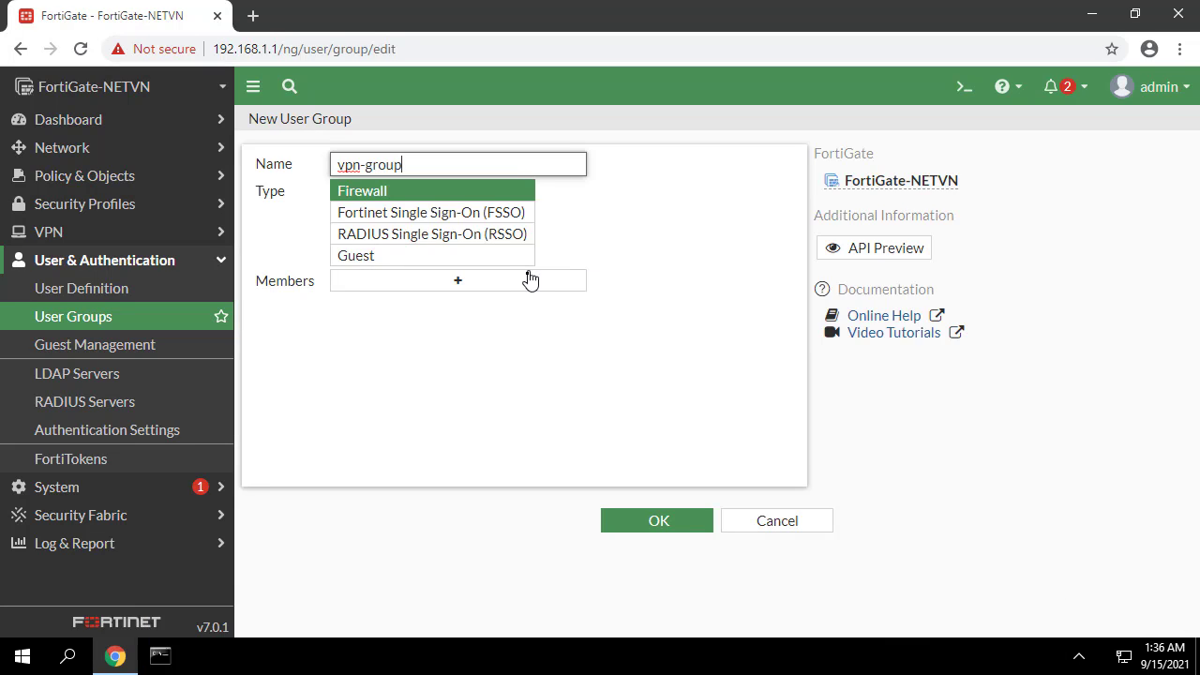
{"action": "left_click", "coordinate": [530, 278]}
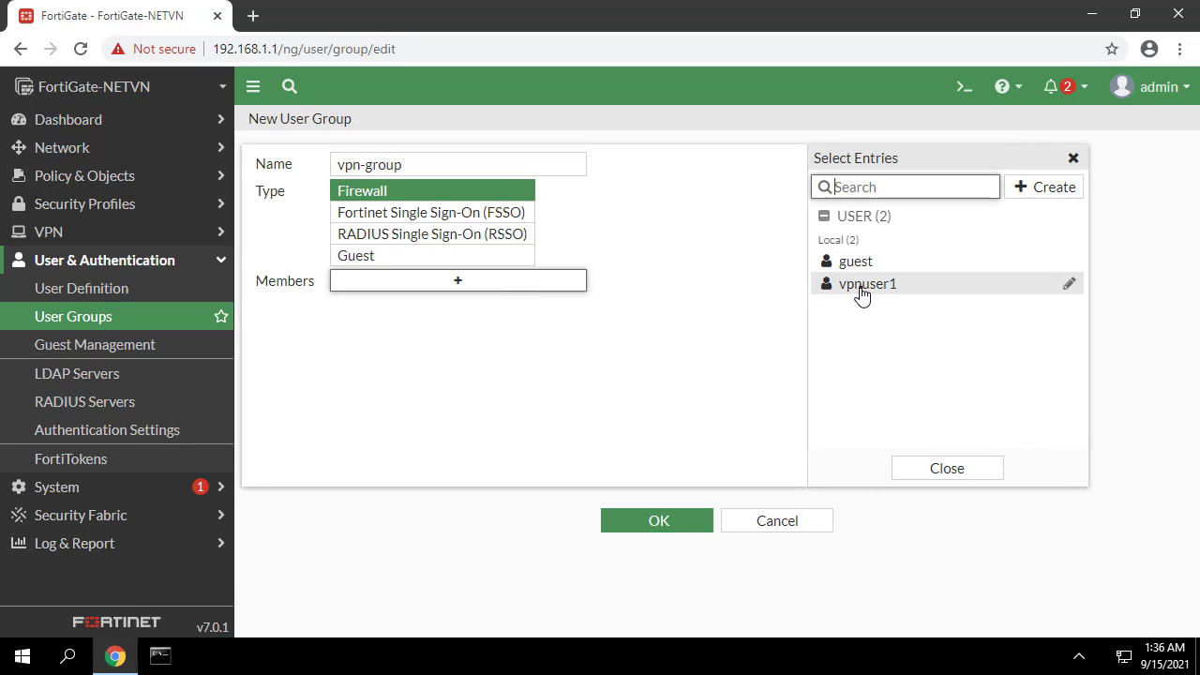
{"action": "left_click", "coordinate": [862, 286]}
{"action": "left_click", "coordinate": [946, 468]}
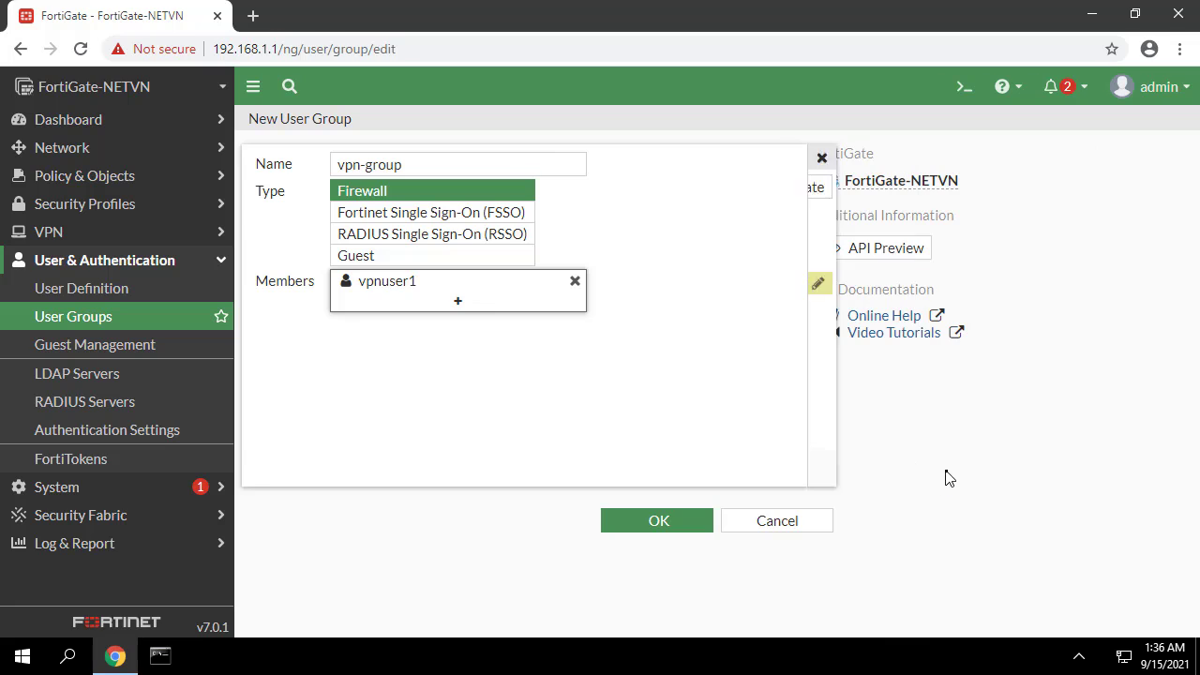
{"action": "left_click", "coordinate": [658, 520]}
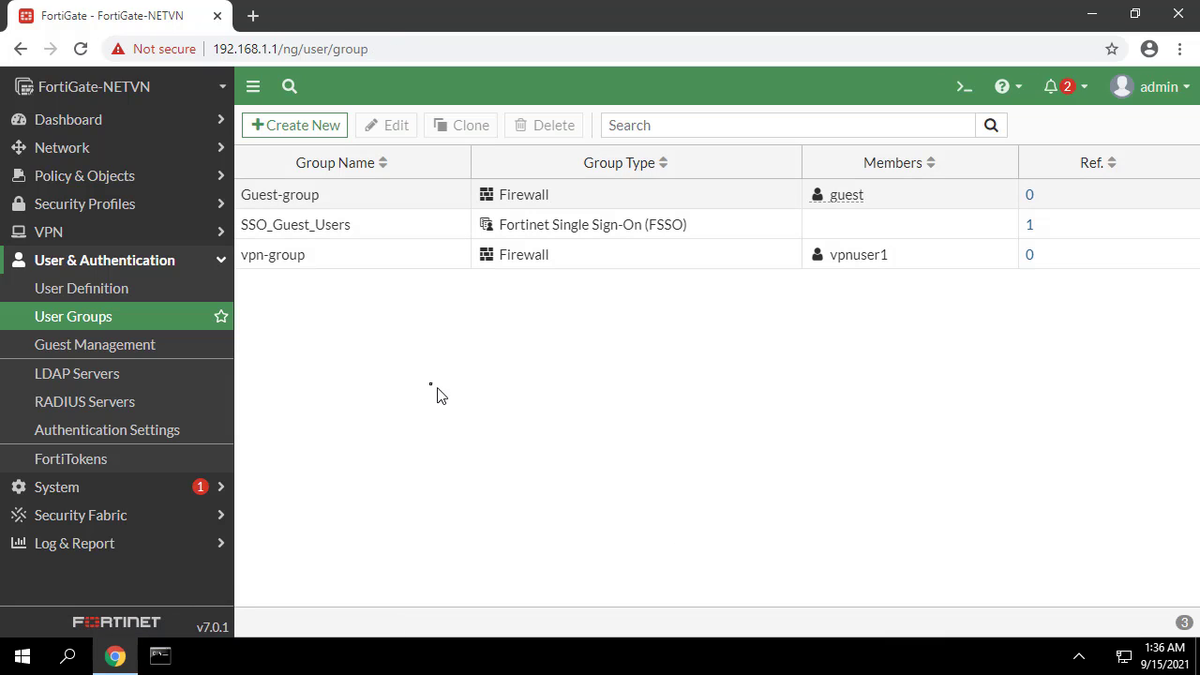
{"action": "left_click", "coordinate": [291, 254]}
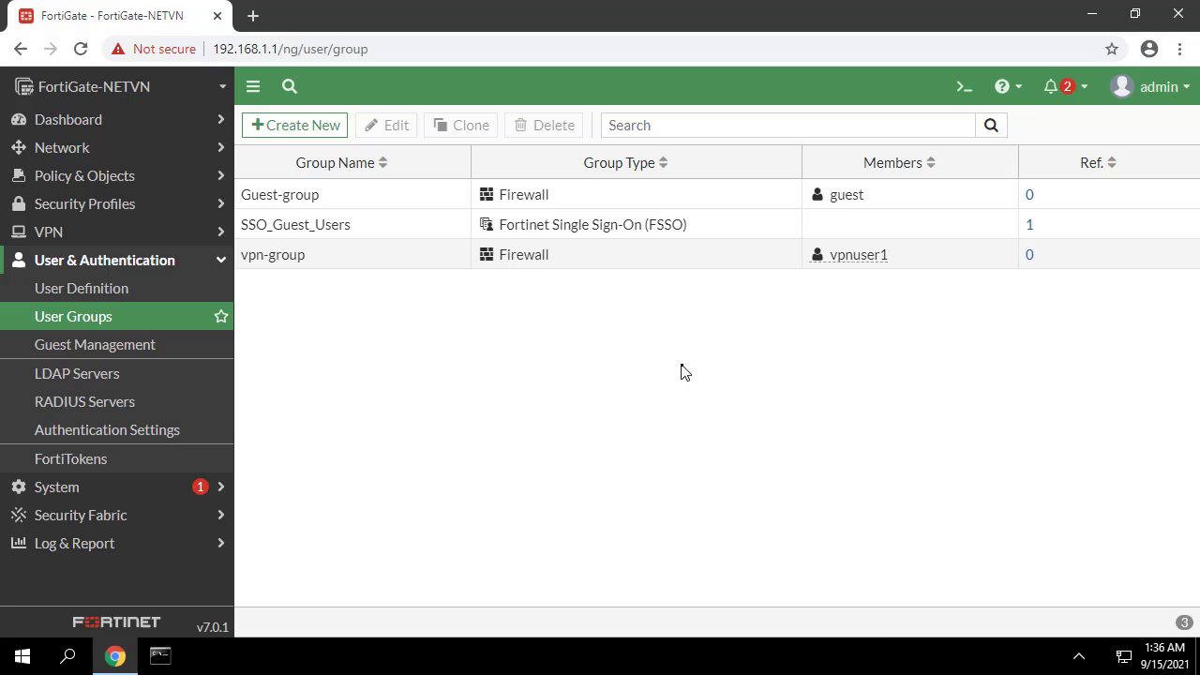
Step: Start a new address object under Policy & Objects > Addresses named 192.168.1.0/24-LAN
{"action": "left_click", "coordinate": [221, 260]}
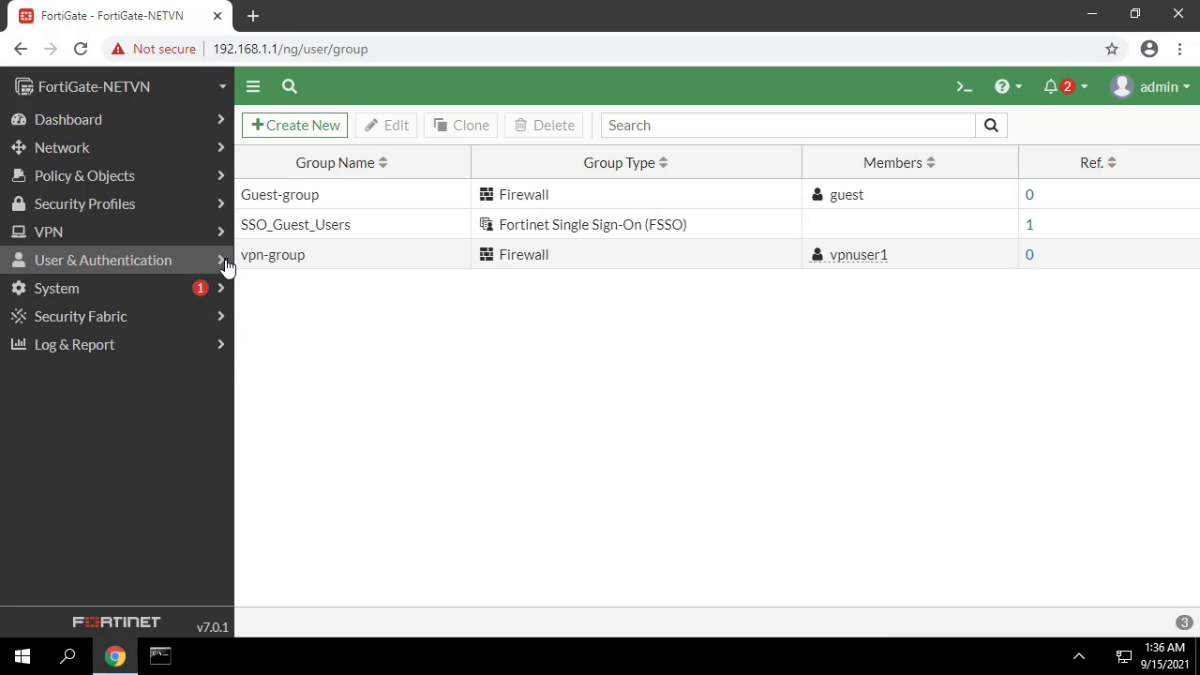
{"action": "left_click", "coordinate": [164, 181]}
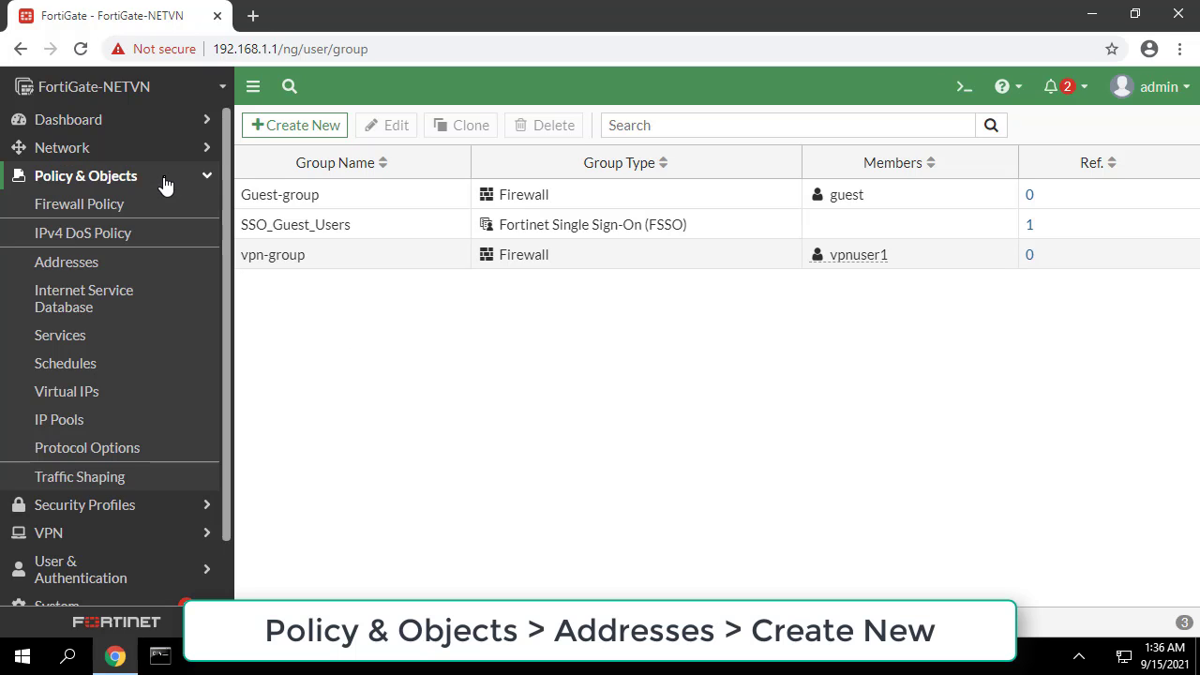
{"action": "left_click", "coordinate": [122, 266]}
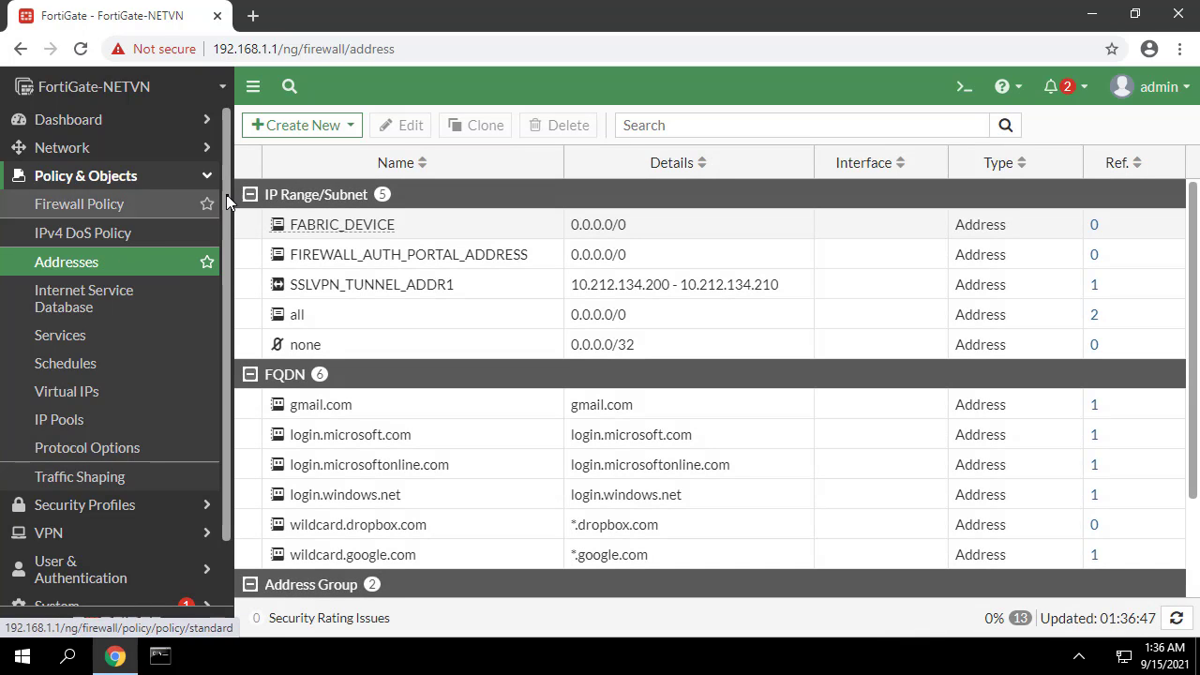
{"action": "left_click", "coordinate": [322, 131]}
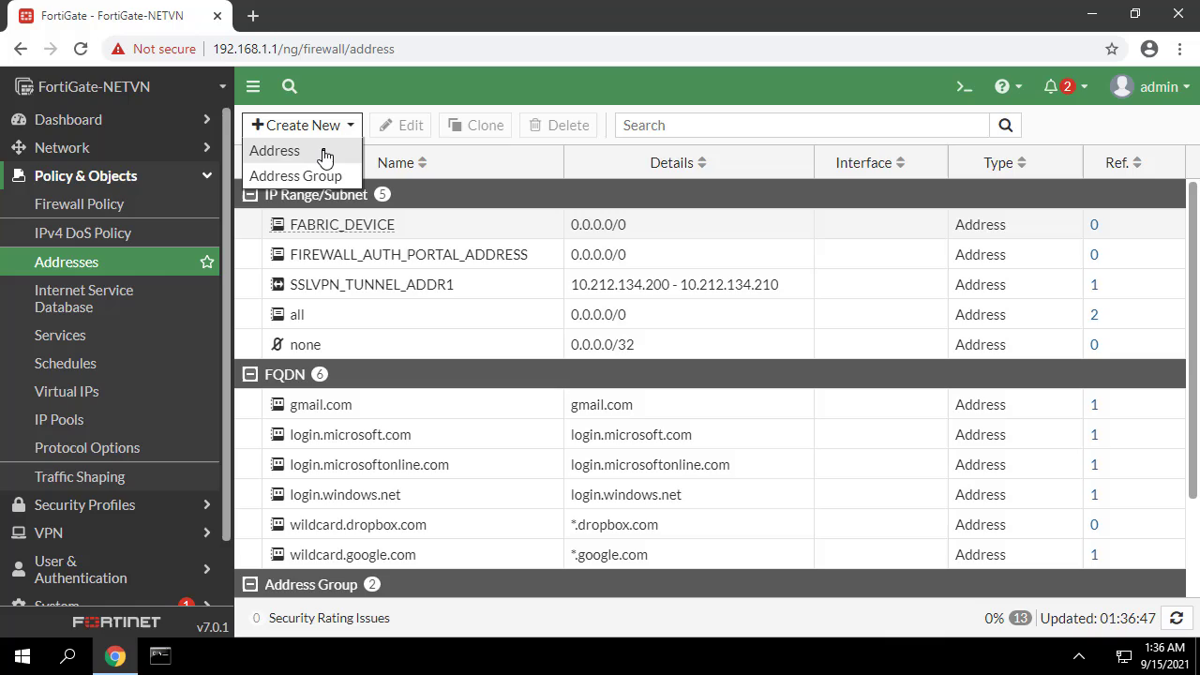
{"action": "left_click", "coordinate": [323, 150]}
{"action": "left_click", "coordinate": [494, 163]}
{"action": "type", "text": "192.168.1.0/24-LAN"}
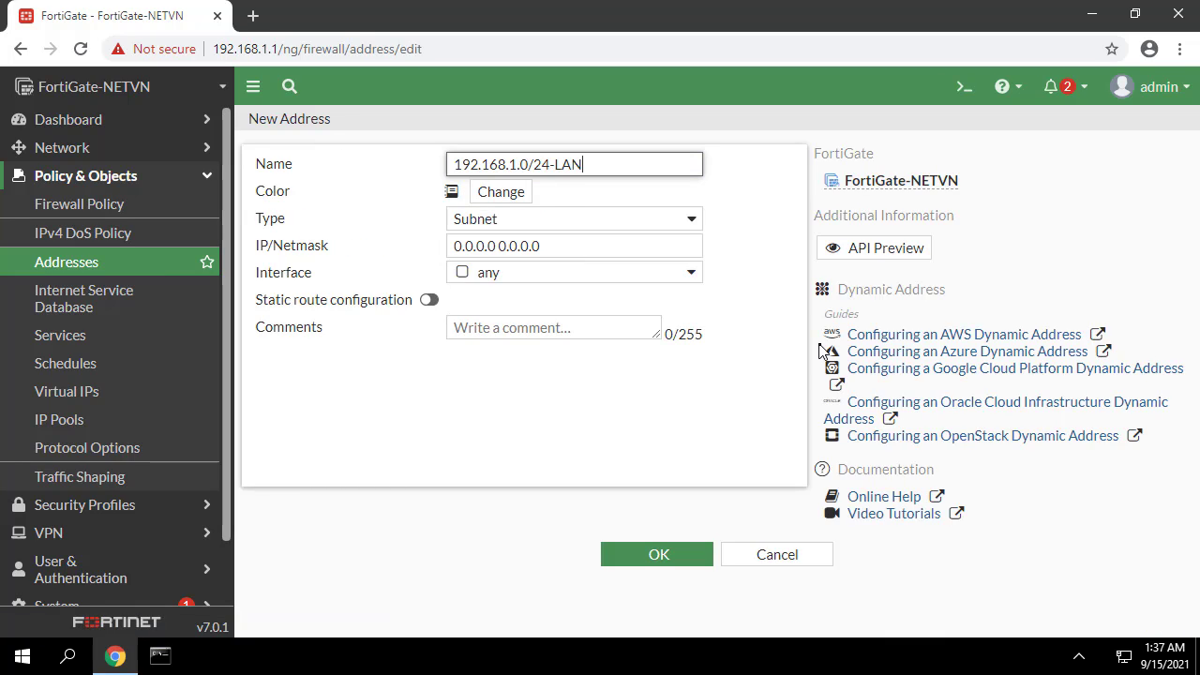
Step: Set subnet 192.168.1.0/24 on interface LAN and save the address
{"action": "left_click_drag", "start_coordinate": [598, 246], "coordinate": [427, 251]}
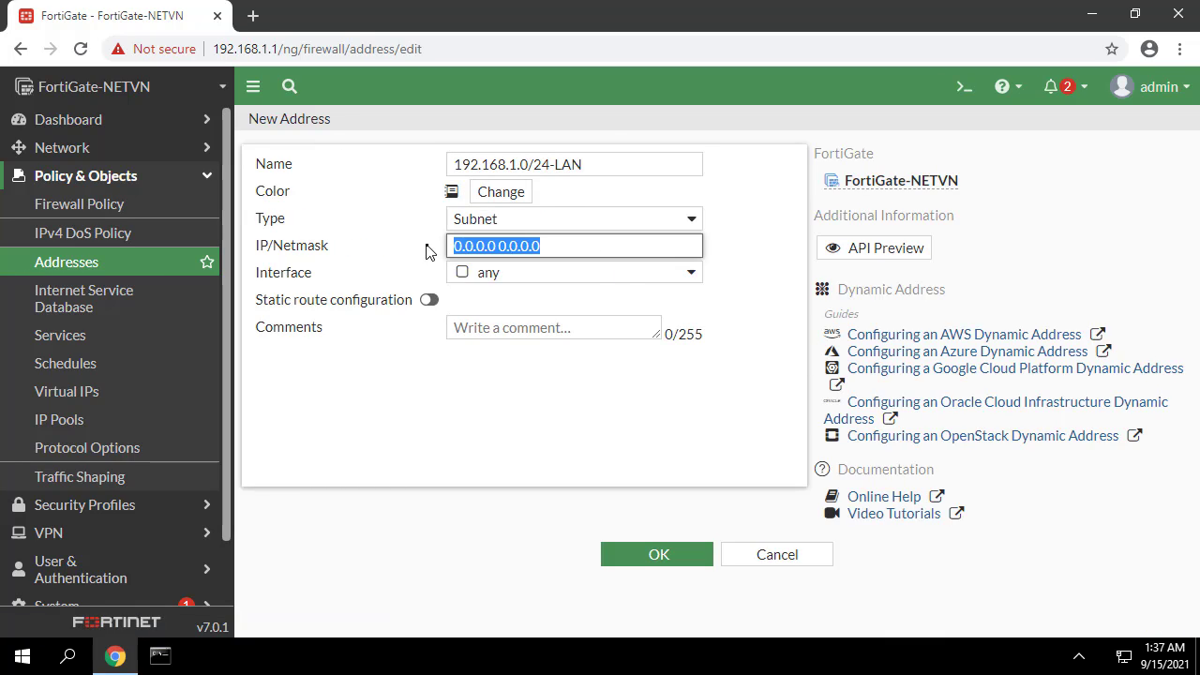
{"action": "type", "text": "192.168.1.0/24"}
{"action": "left_click", "coordinate": [571, 273]}
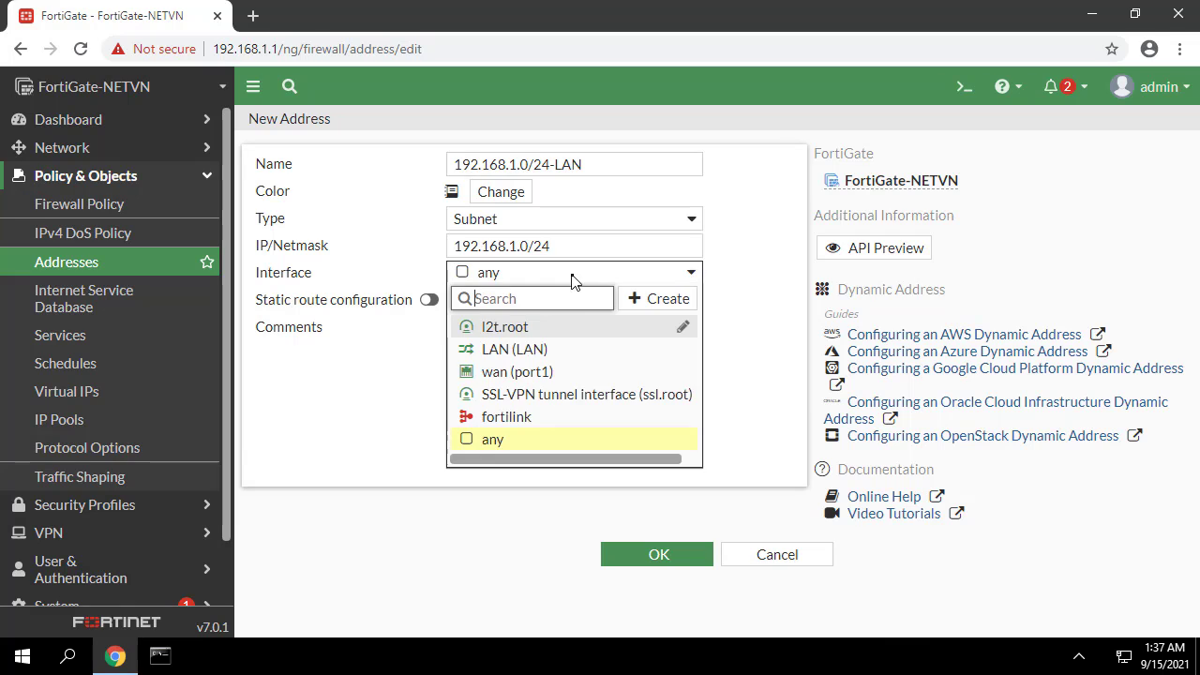
{"action": "left_click", "coordinate": [553, 349]}
{"action": "left_click", "coordinate": [656, 554]}
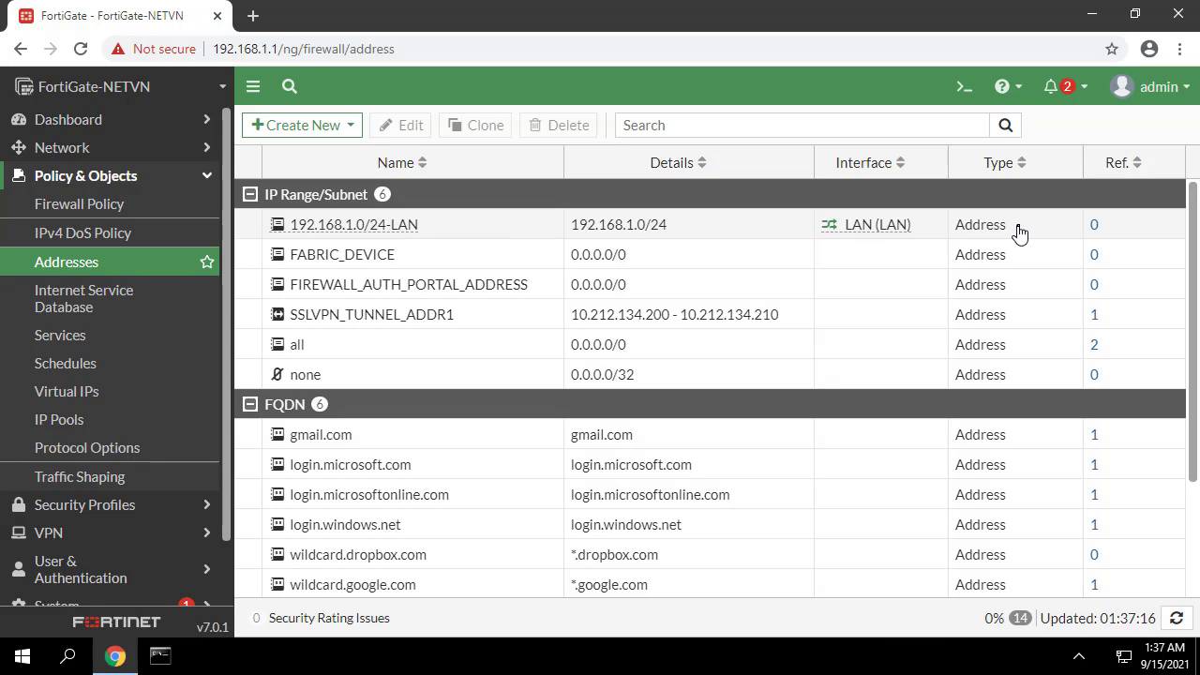
{"action": "left_click", "coordinate": [205, 177]}
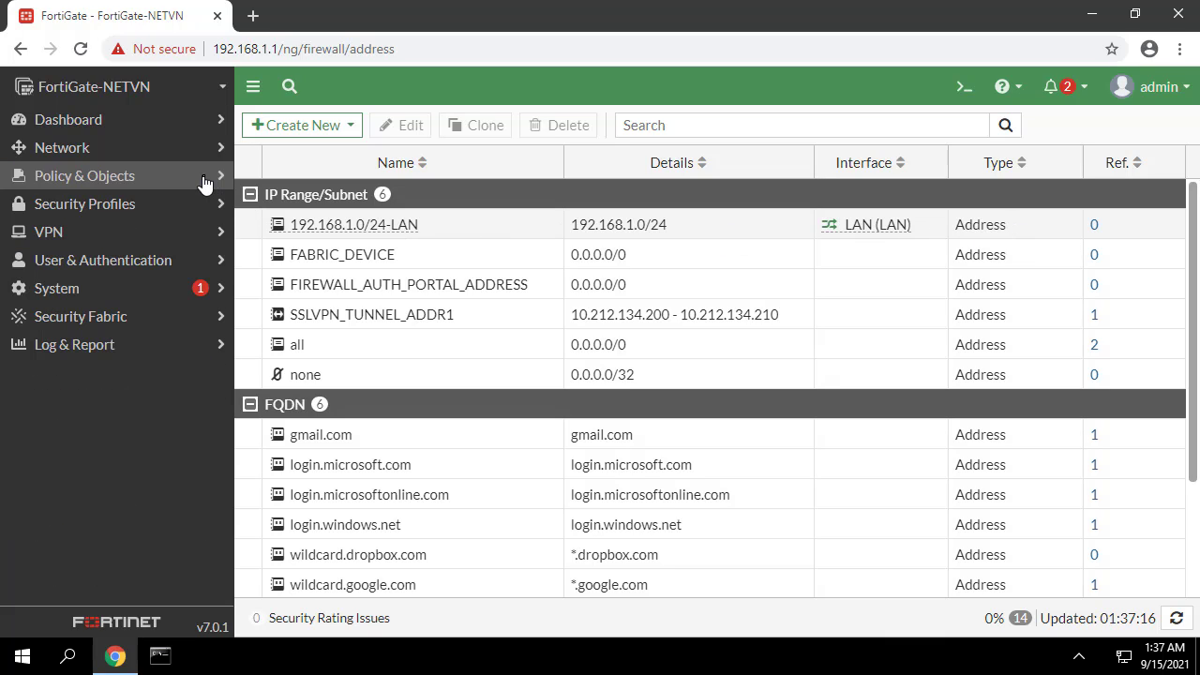
Step: In the IPsec Wizard name the tunnel client-to-site, Remote Access template, Client-based FortiClient device
{"action": "left_click", "coordinate": [111, 243]}
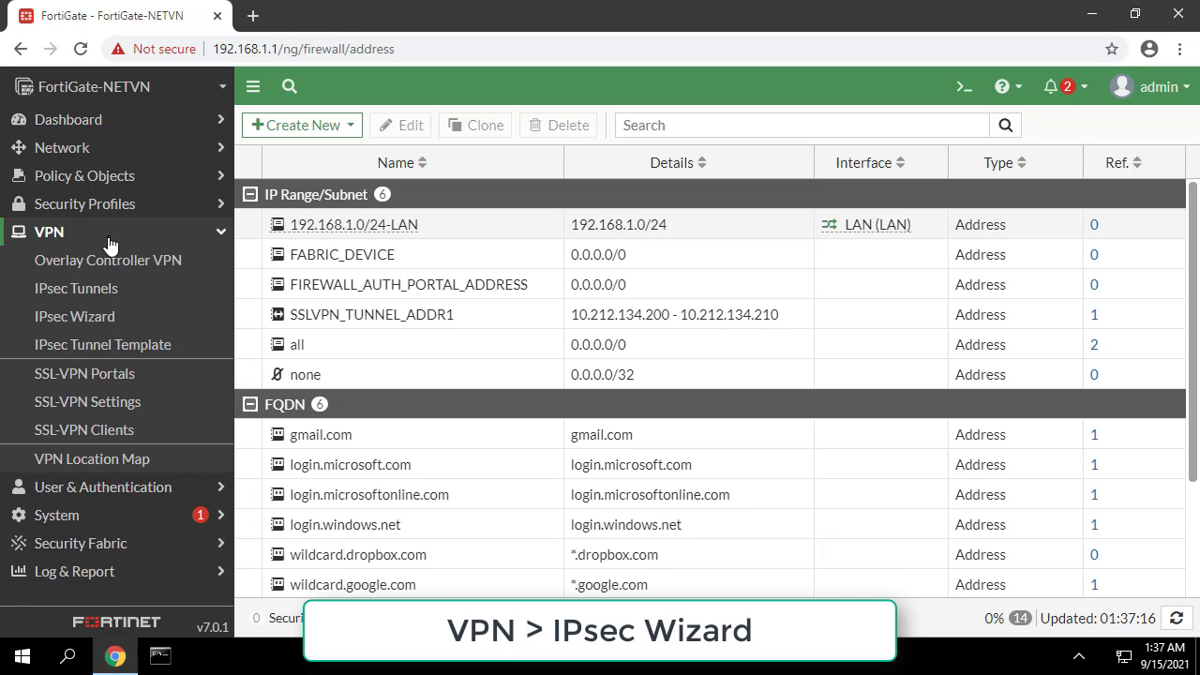
{"action": "left_click", "coordinate": [131, 319]}
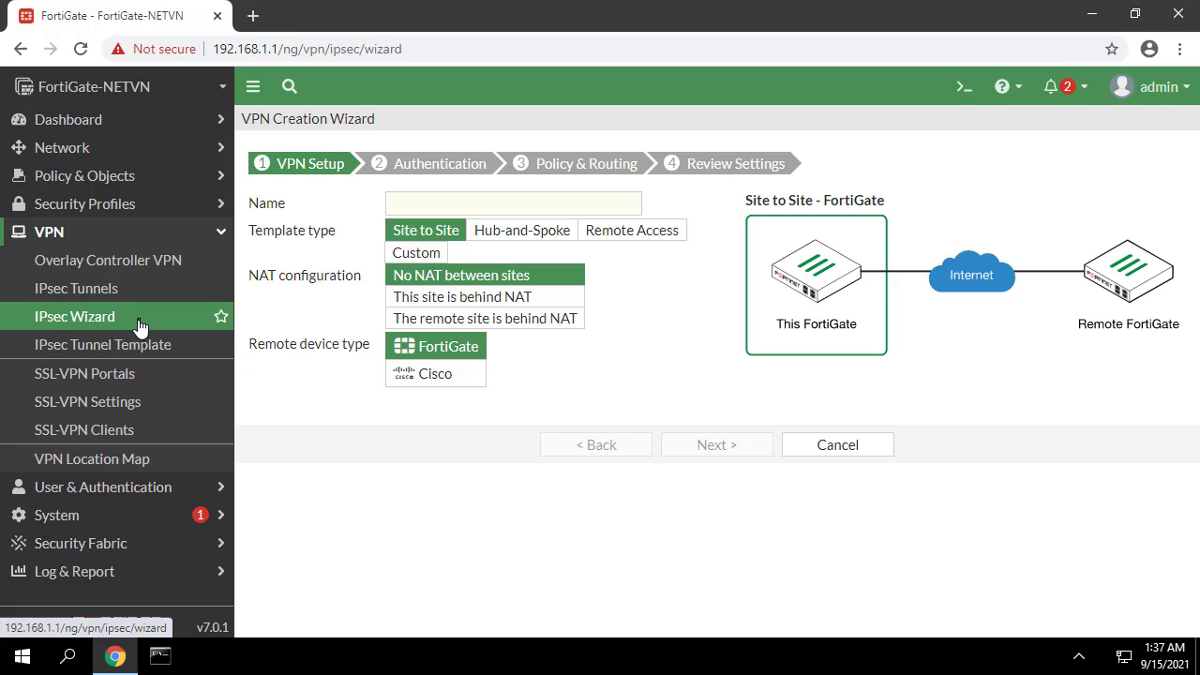
{"action": "left_click", "coordinate": [421, 201]}
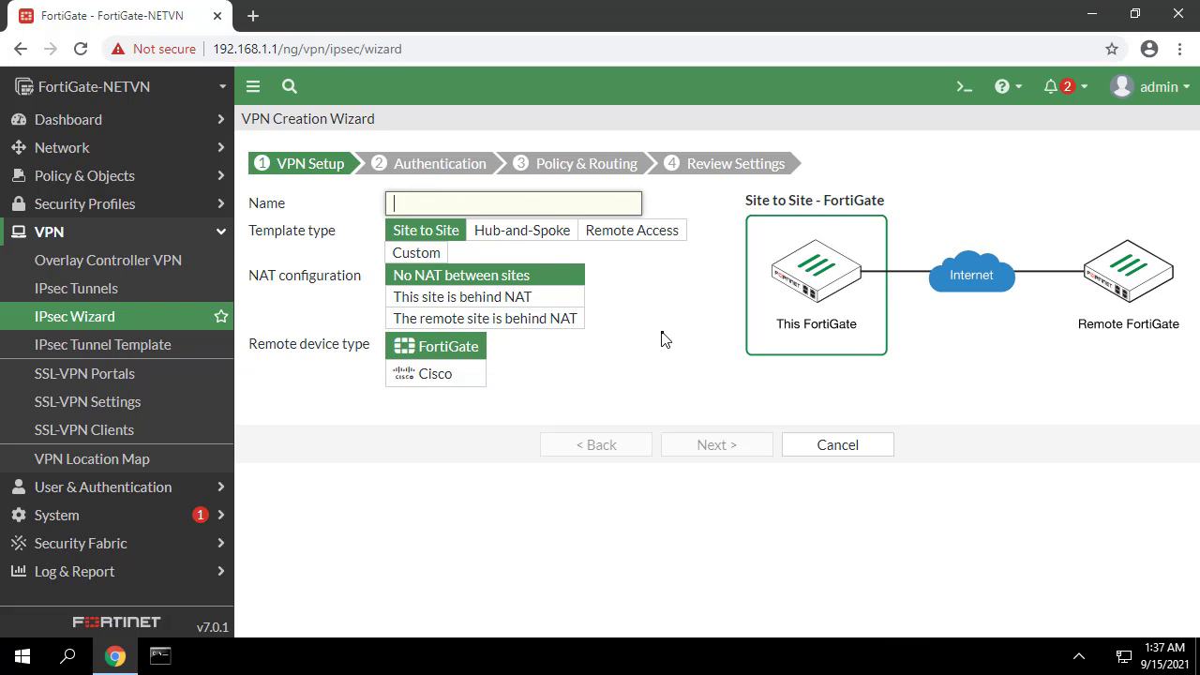
{"action": "type", "text": "client-to-site"}
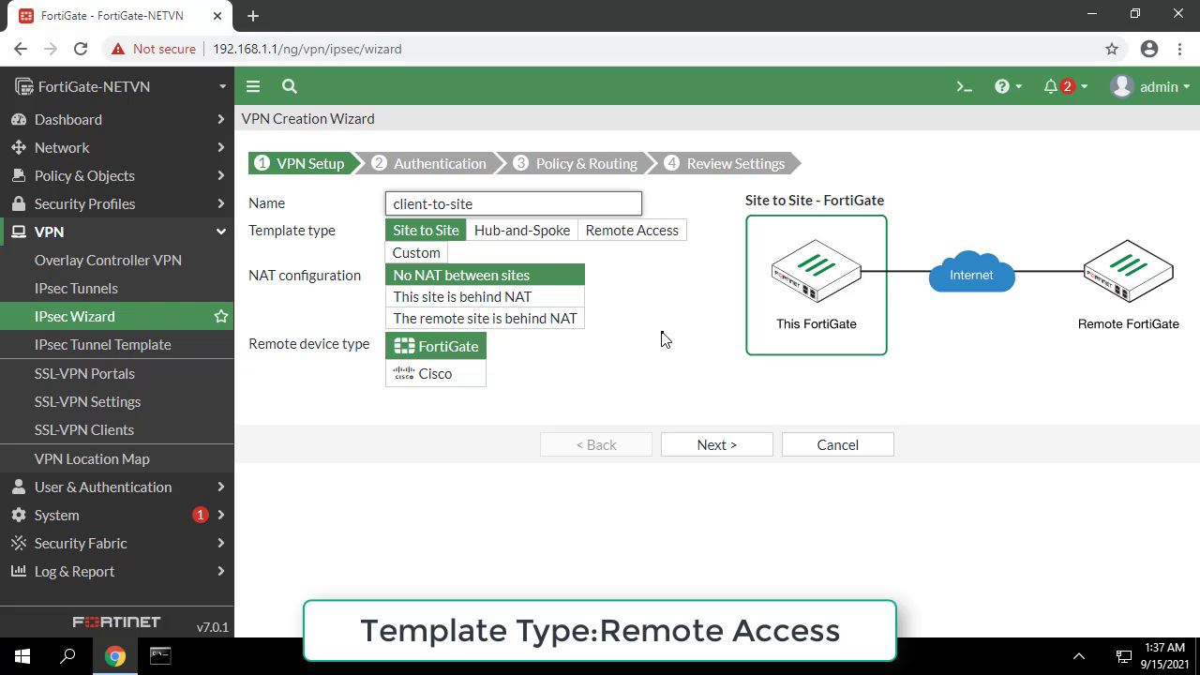
{"action": "left_click", "coordinate": [632, 231]}
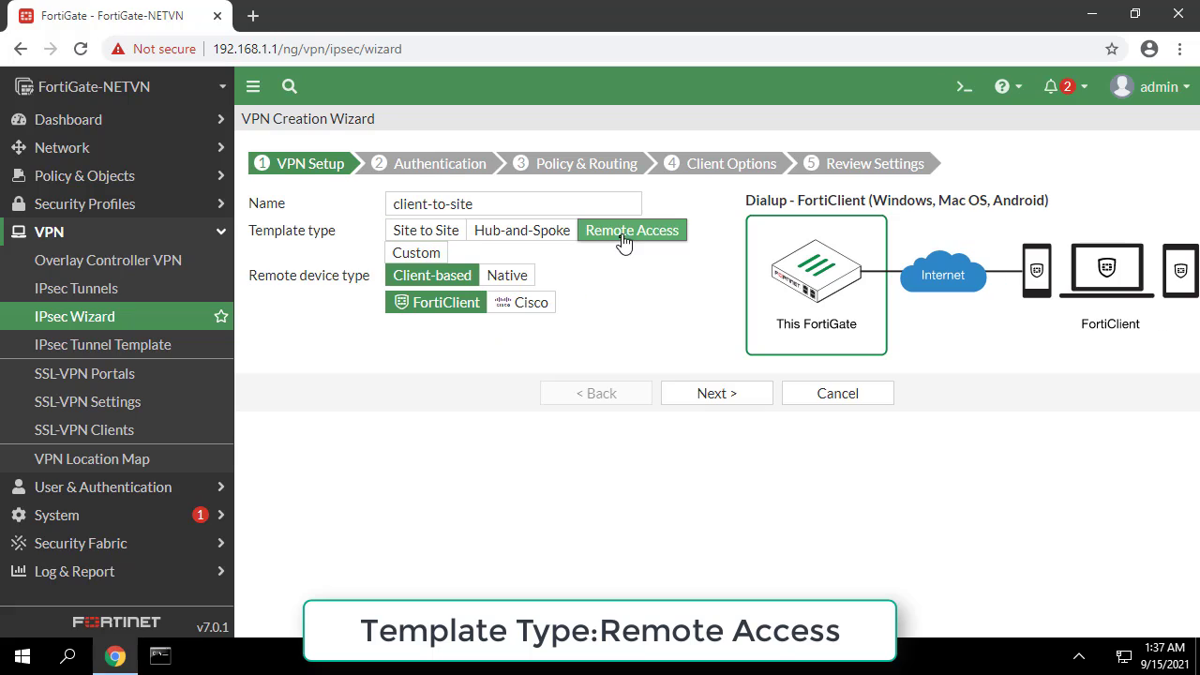
{"action": "left_click", "coordinate": [432, 275]}
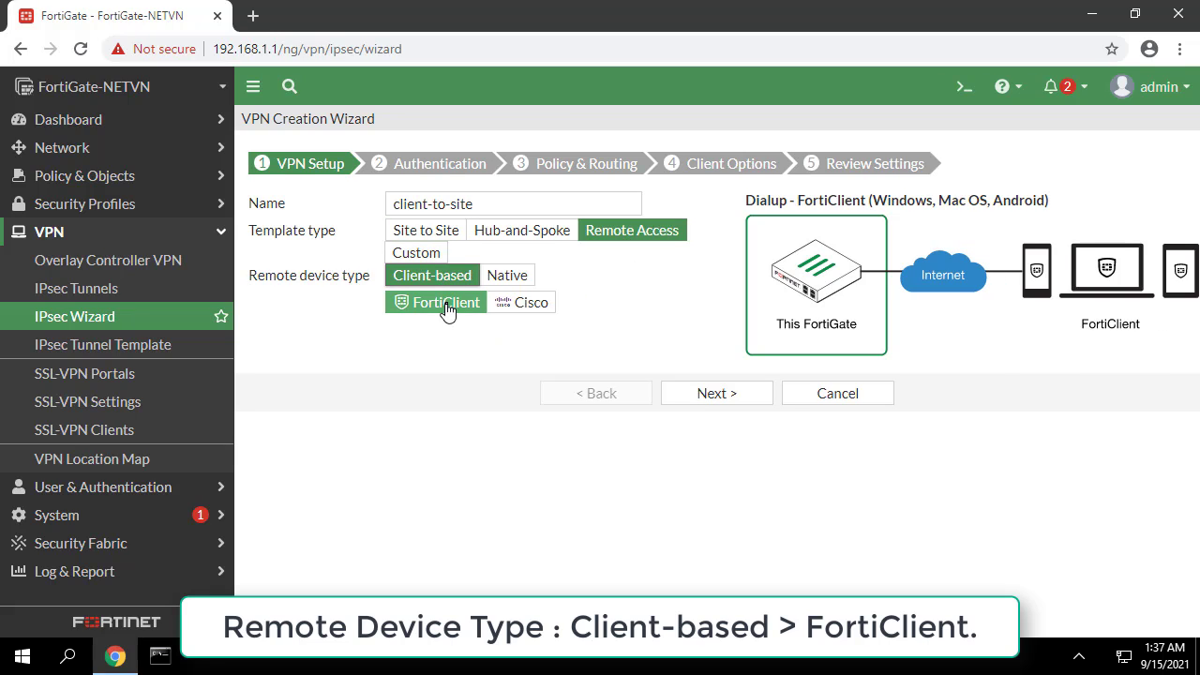
{"action": "left_click", "coordinate": [446, 301]}
Step: Set incoming interface wan (port1), a revealed pre-shared key, and user group vpn-group
{"action": "left_click", "coordinate": [717, 393]}
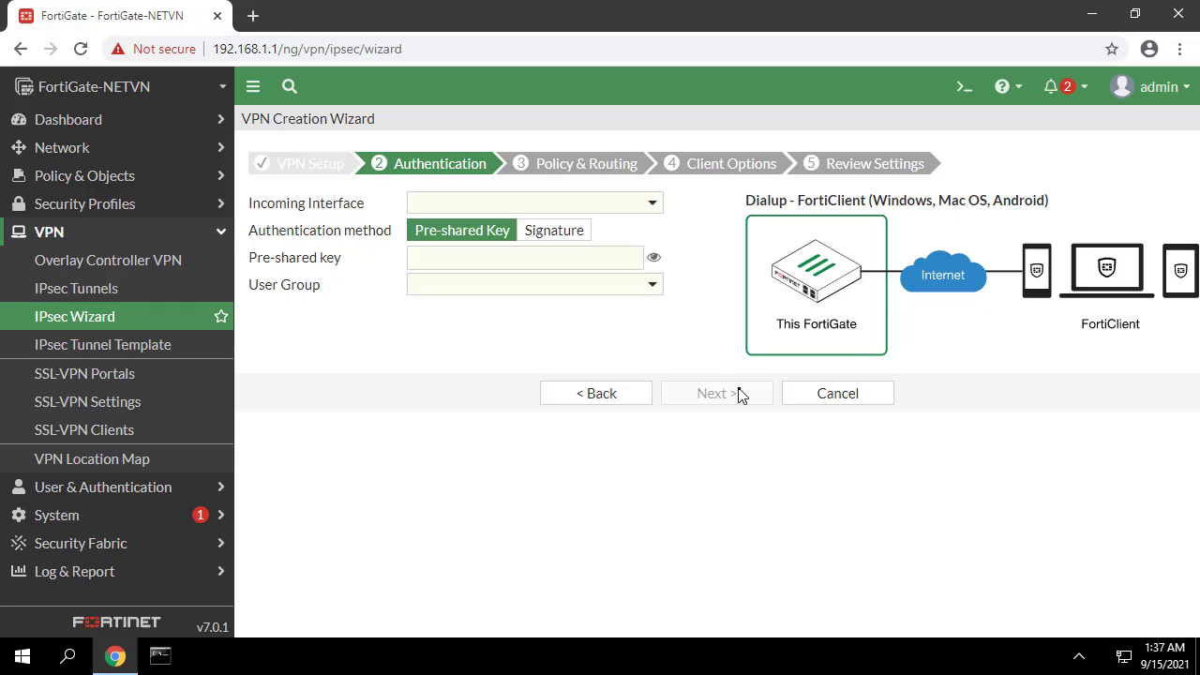
{"action": "left_click", "coordinate": [650, 202]}
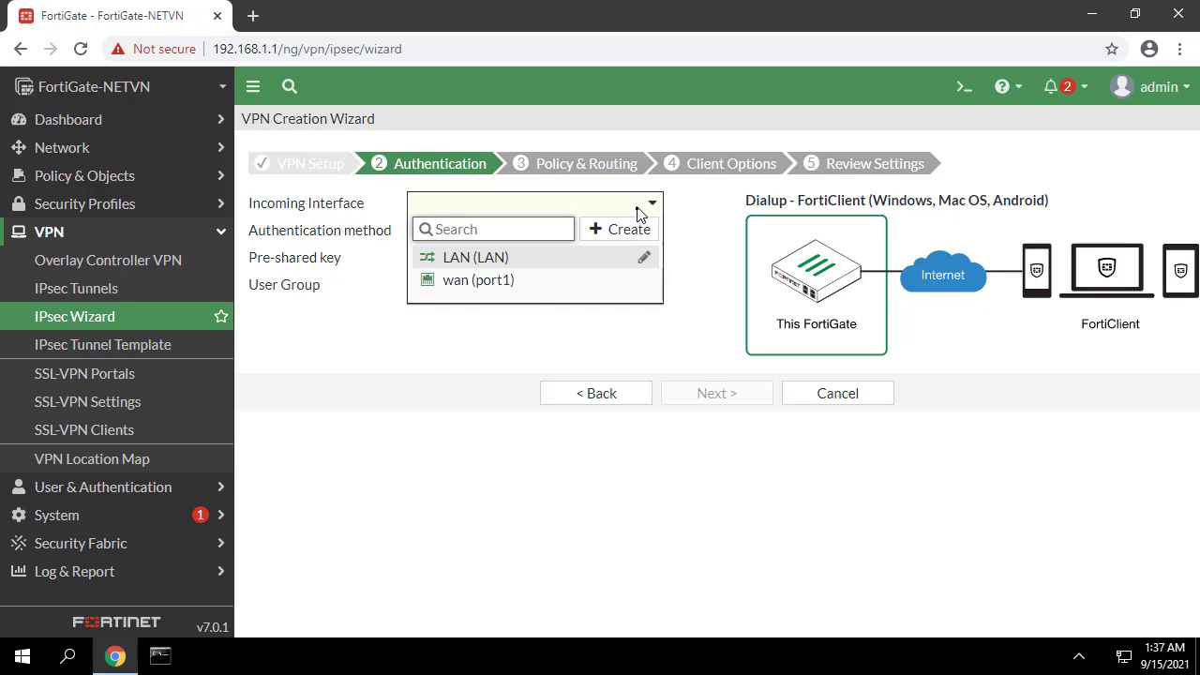
{"action": "left_click", "coordinate": [530, 281]}
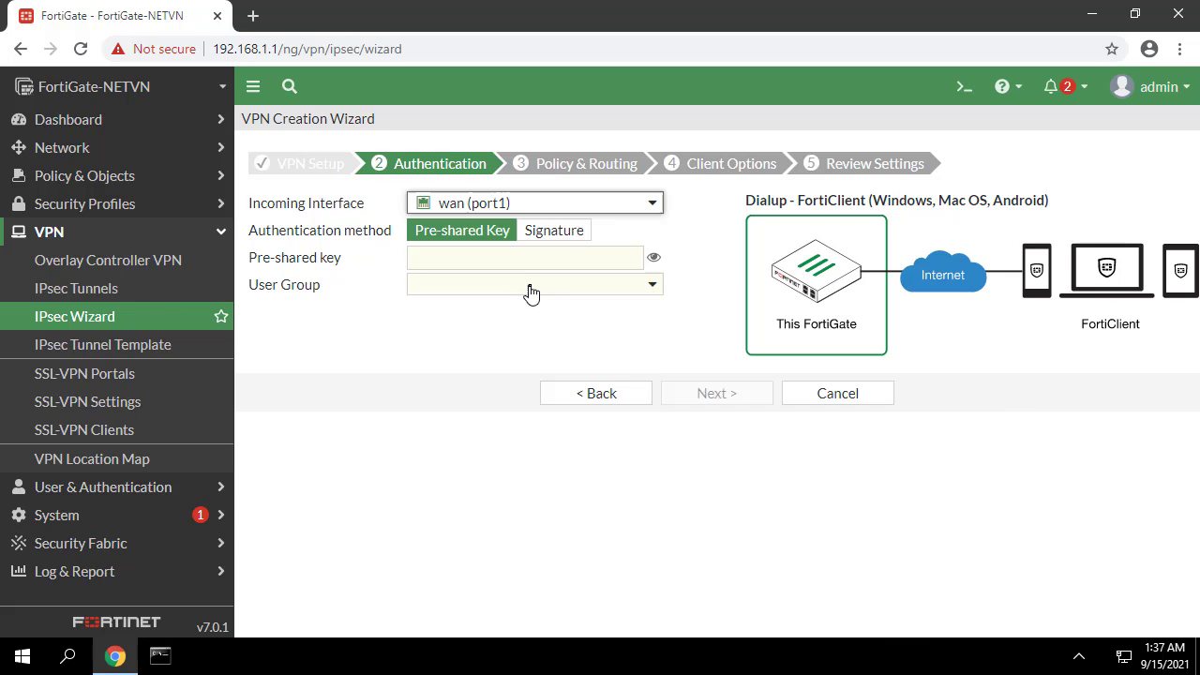
{"action": "left_click", "coordinate": [565, 257]}
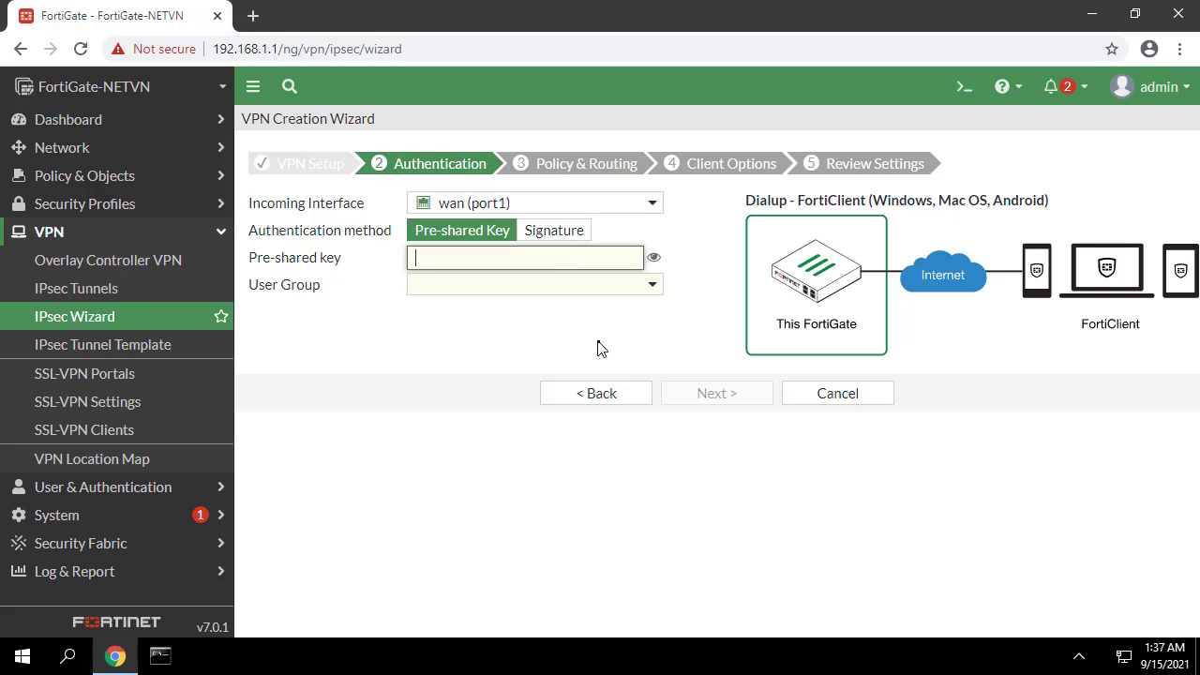
{"action": "left_click", "coordinate": [653, 257]}
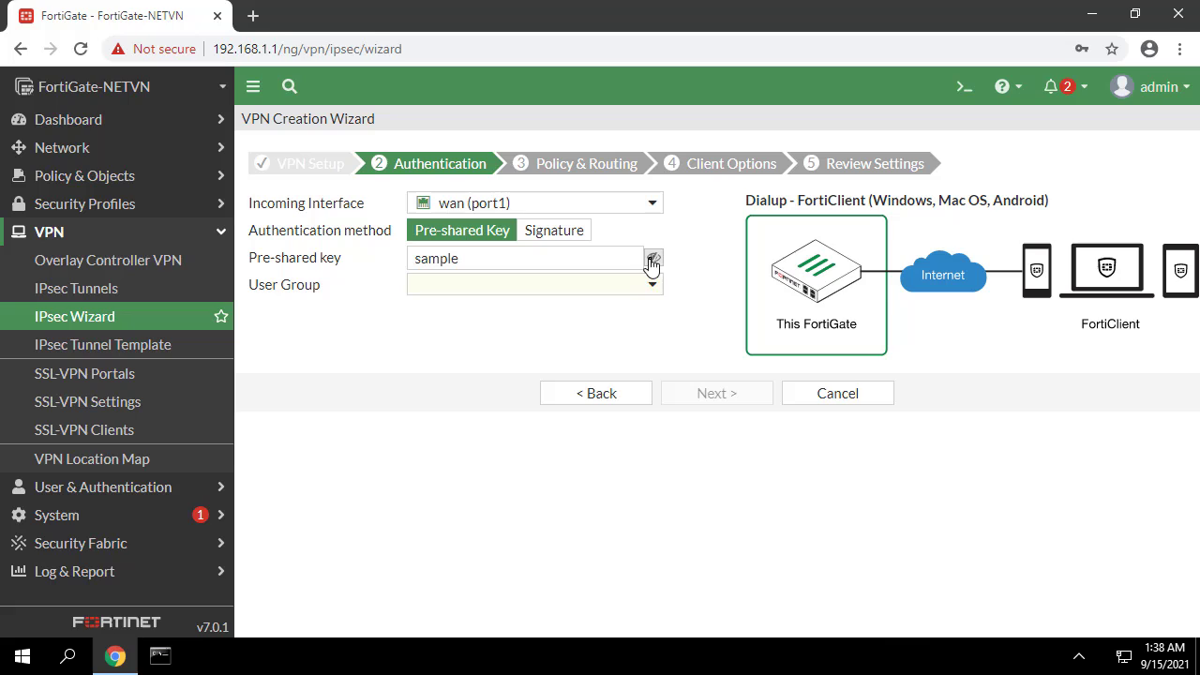
{"action": "left_click", "coordinate": [652, 285]}
{"action": "mouse_move", "coordinate": [472, 362]}
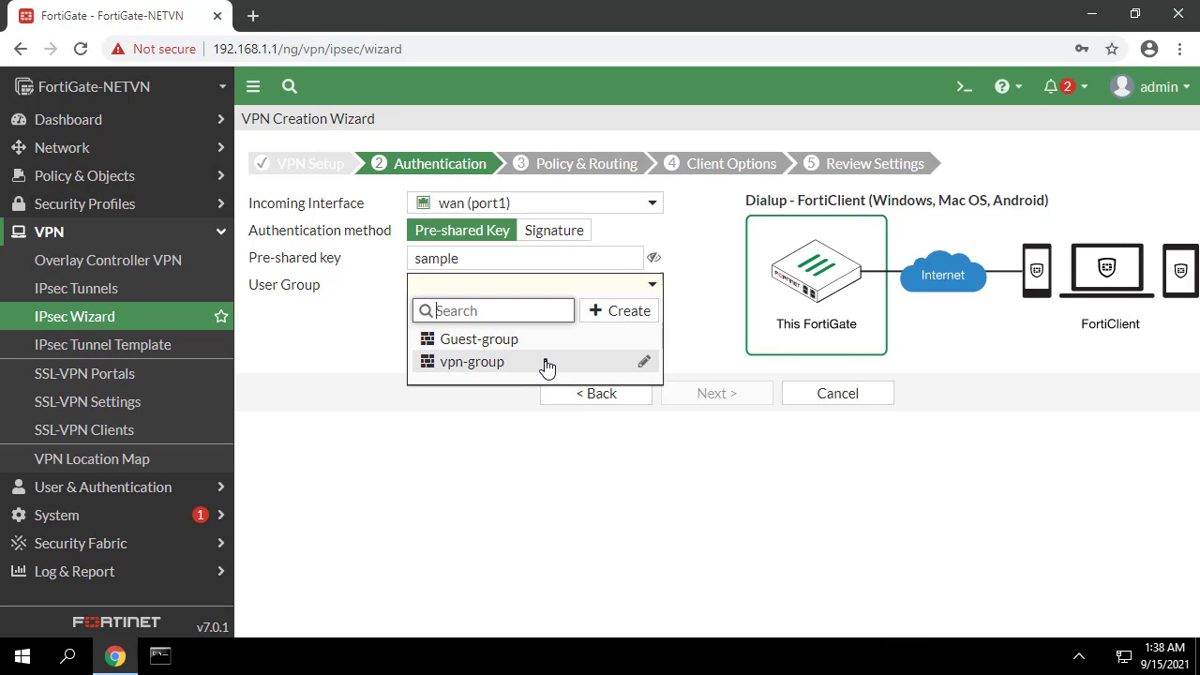
{"action": "left_click", "coordinate": [542, 363]}
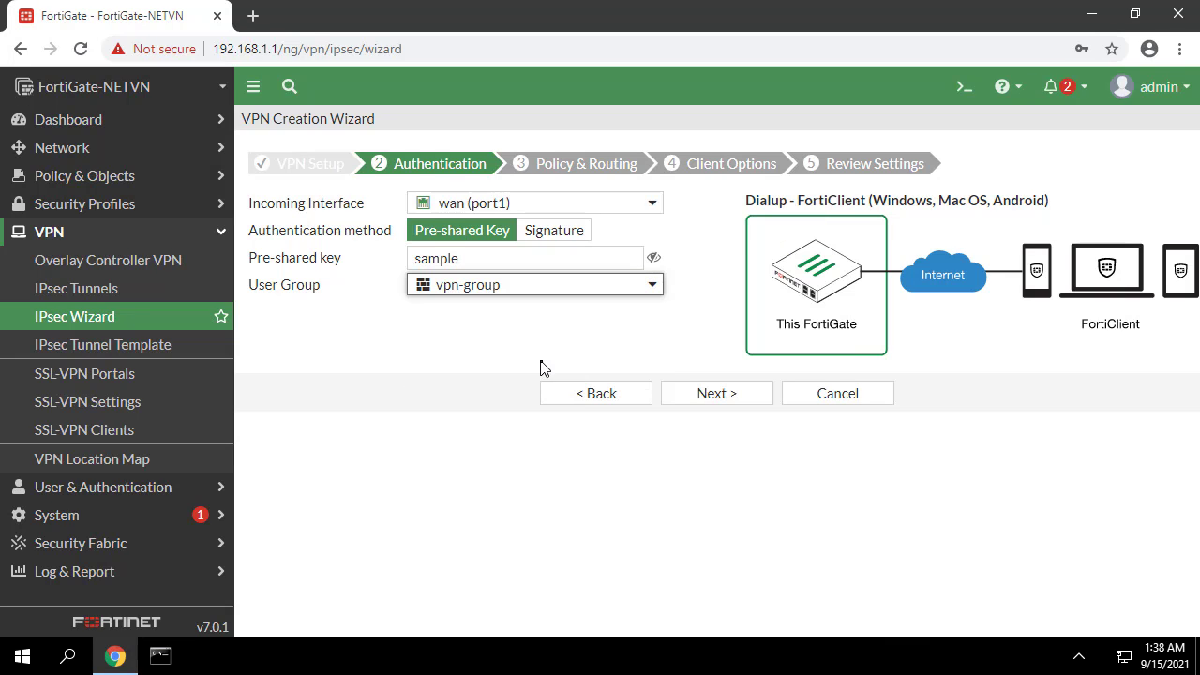
Step: Route to local interface LAN (LAN), address 192.168.1.0/24-LAN, client range 10.11.12.1-10.11.12.13
{"action": "left_click", "coordinate": [717, 394]}
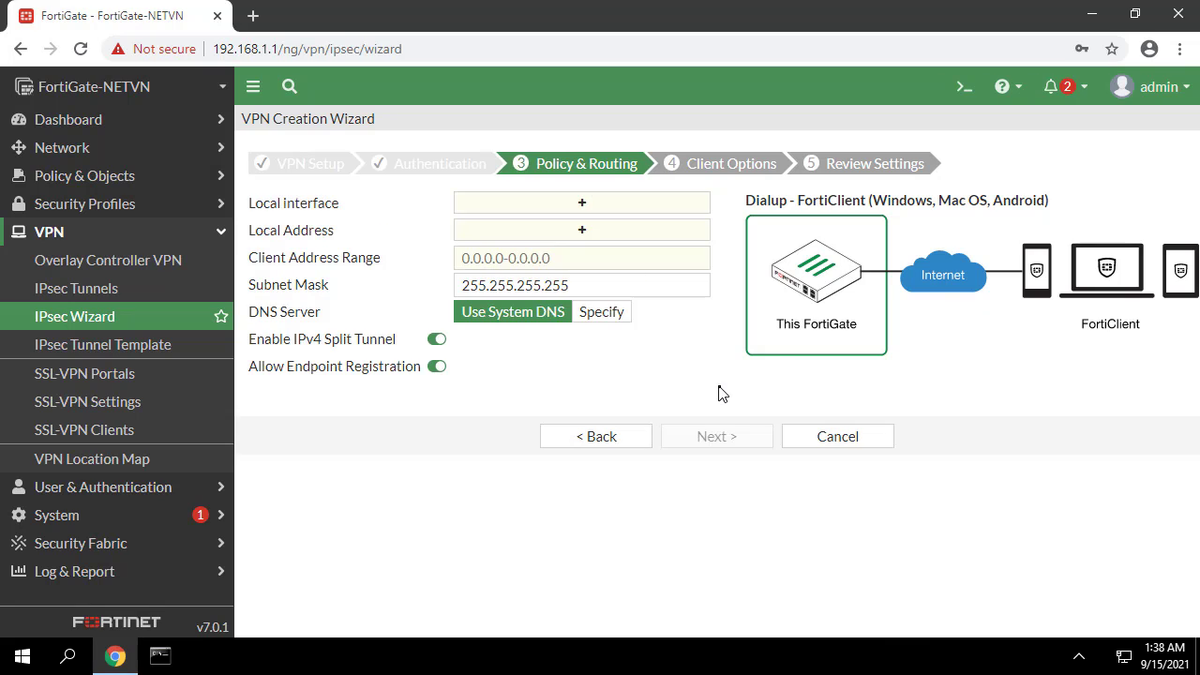
{"action": "left_click", "coordinate": [626, 203]}
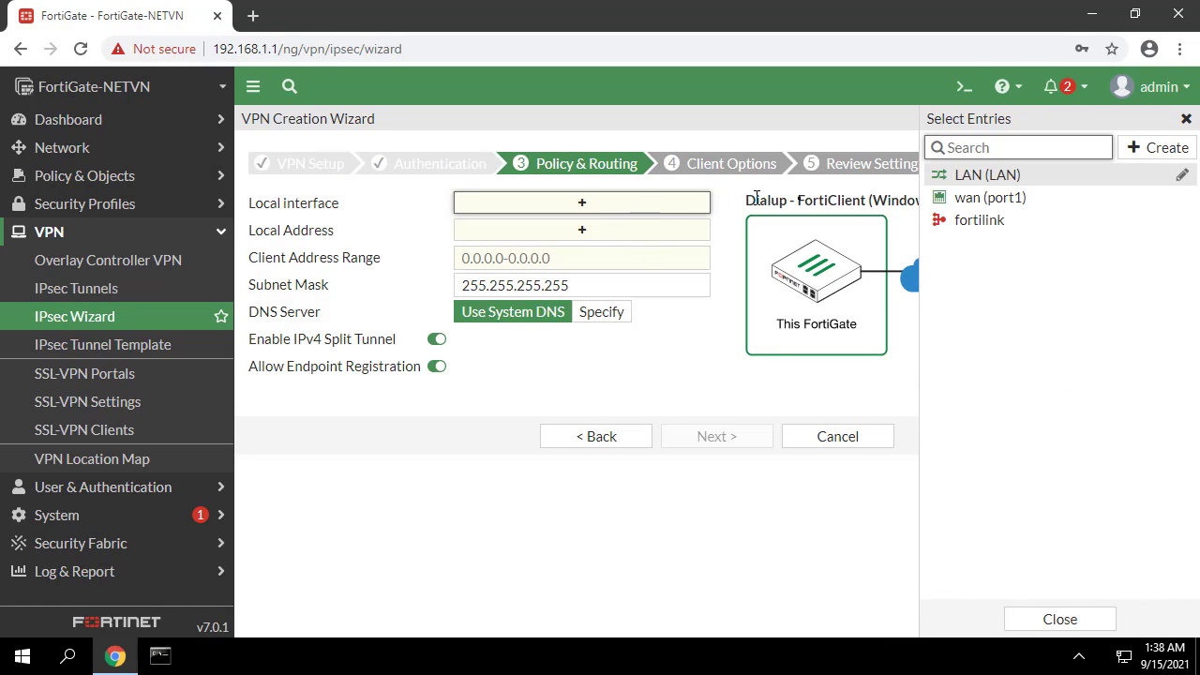
{"action": "left_click", "coordinate": [999, 176]}
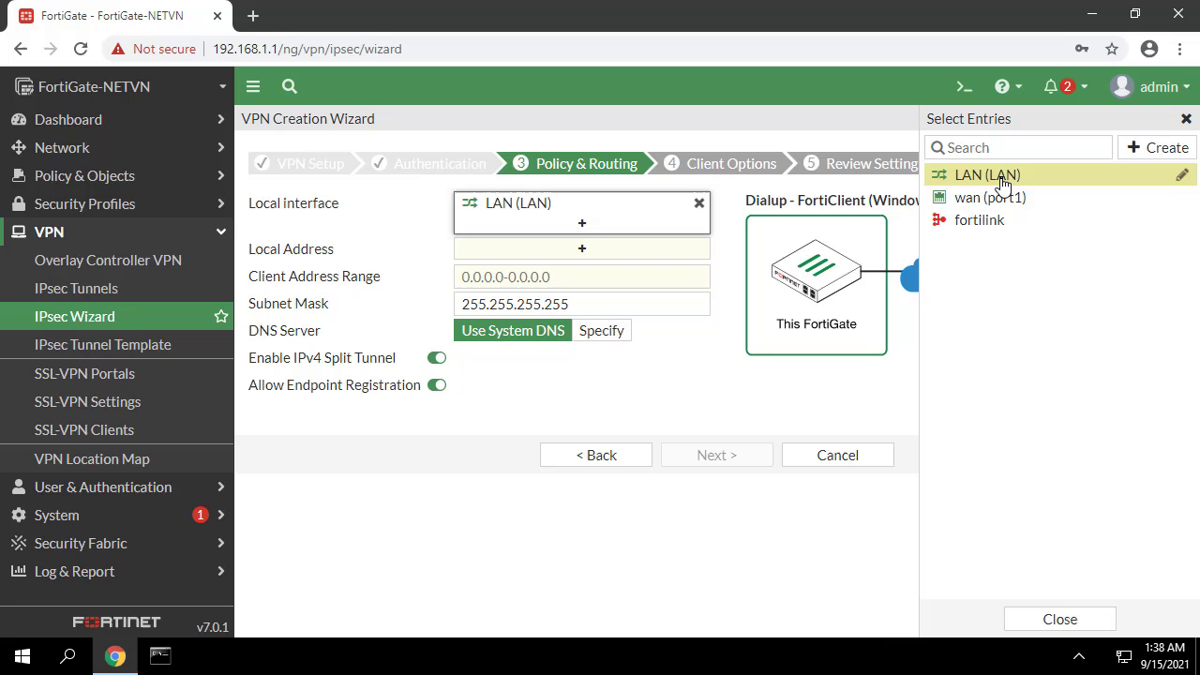
{"action": "left_click", "coordinate": [582, 249]}
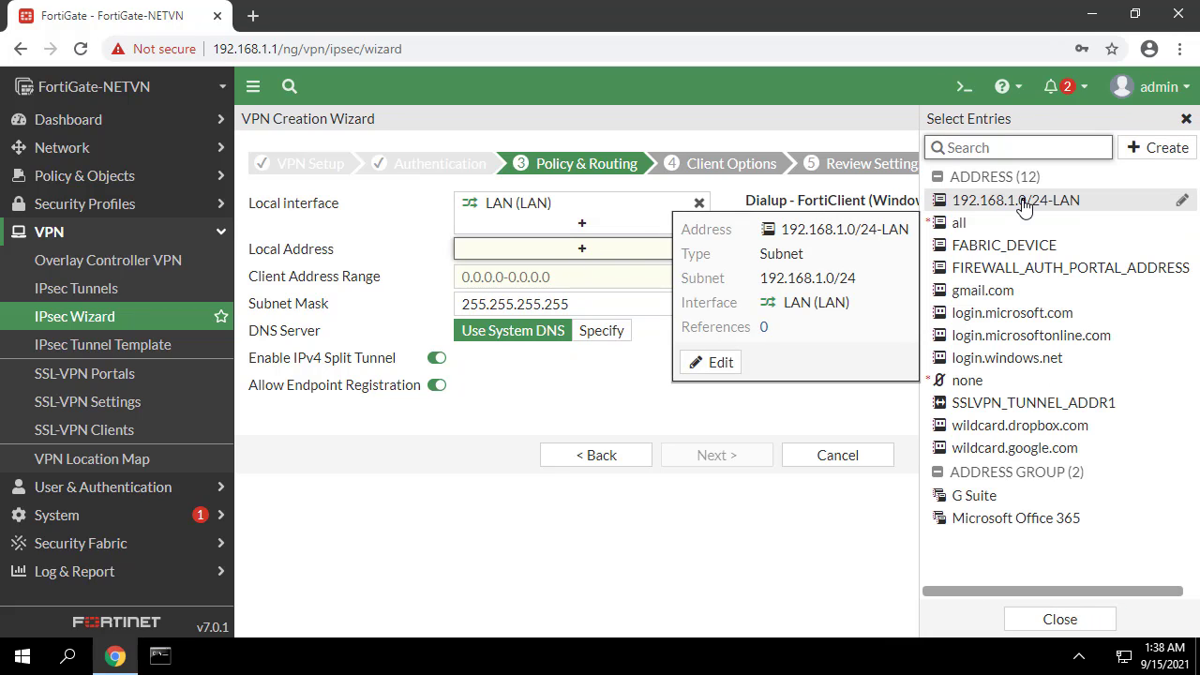
{"action": "left_click", "coordinate": [1015, 200]}
{"action": "left_click", "coordinate": [581, 295]}
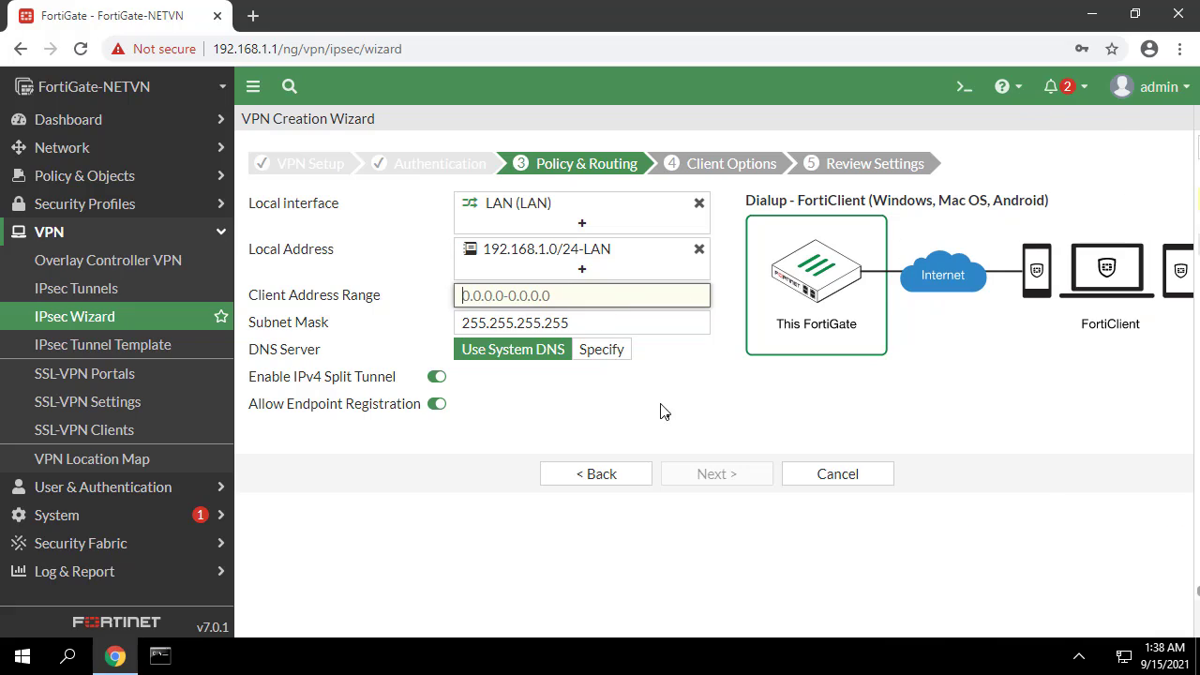
{"action": "type", "text": "10.11.12.1-10.11.12.1"}
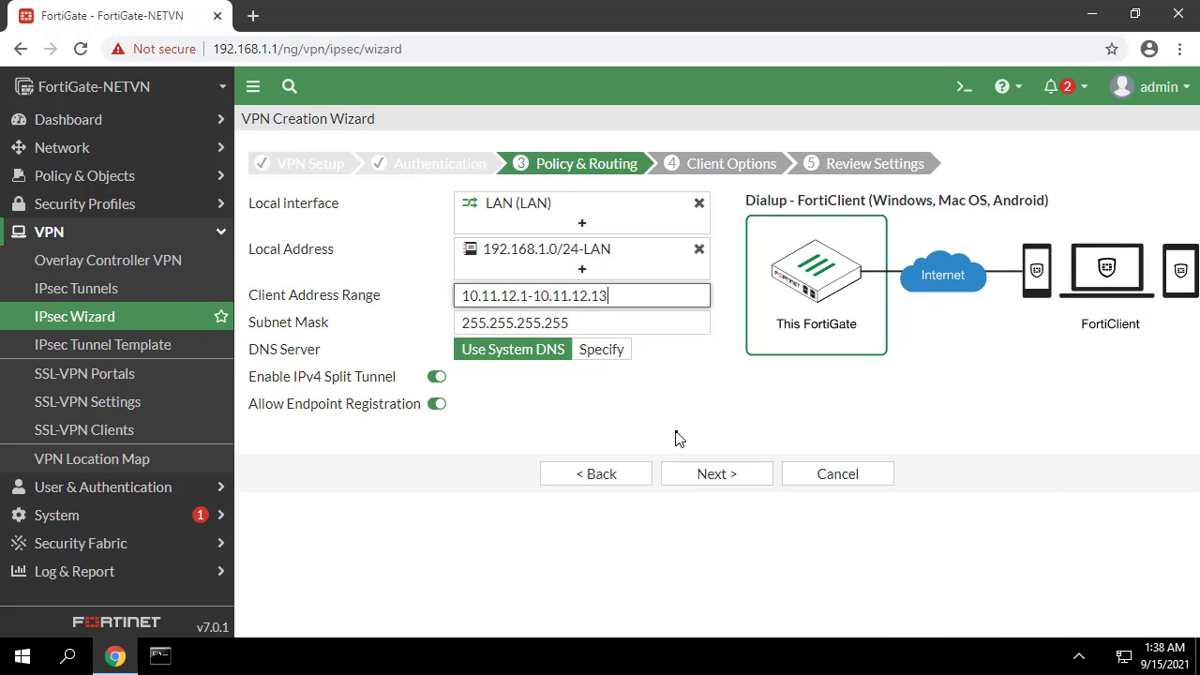
{"action": "left_click", "coordinate": [679, 439]}
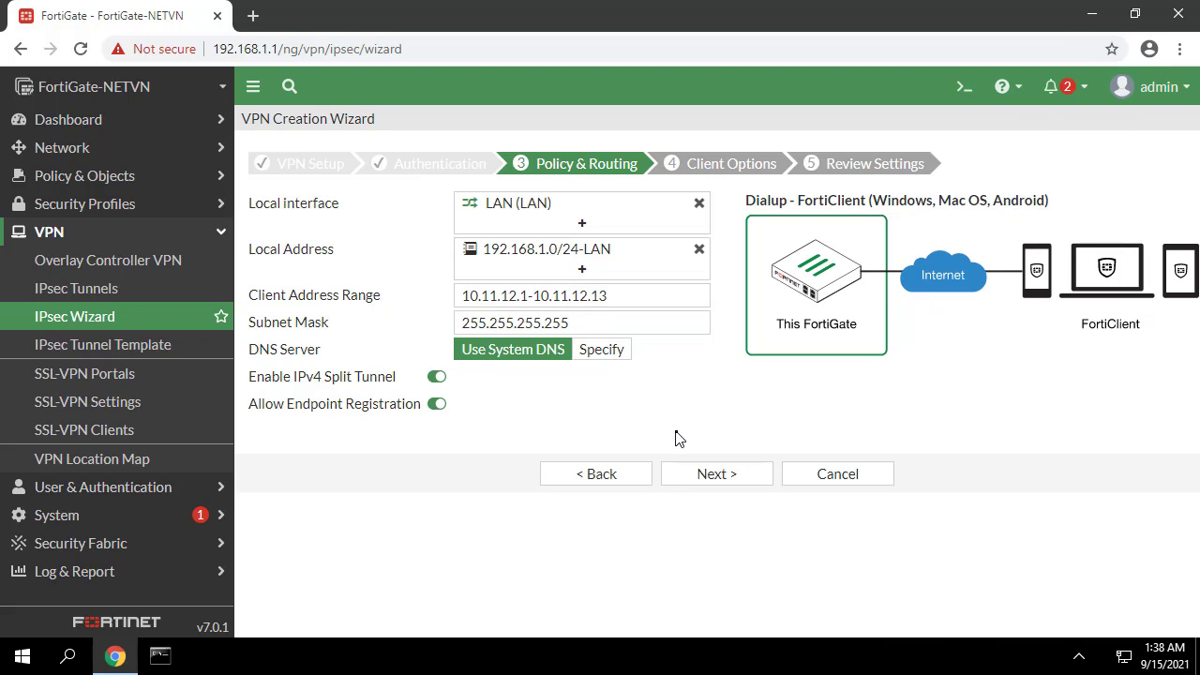
{"action": "left_click", "coordinate": [716, 473]}
Step: Enable Auto Connect and Always Up keep-alive for clients and advance to the review summary
{"action": "left_click", "coordinate": [405, 230]}
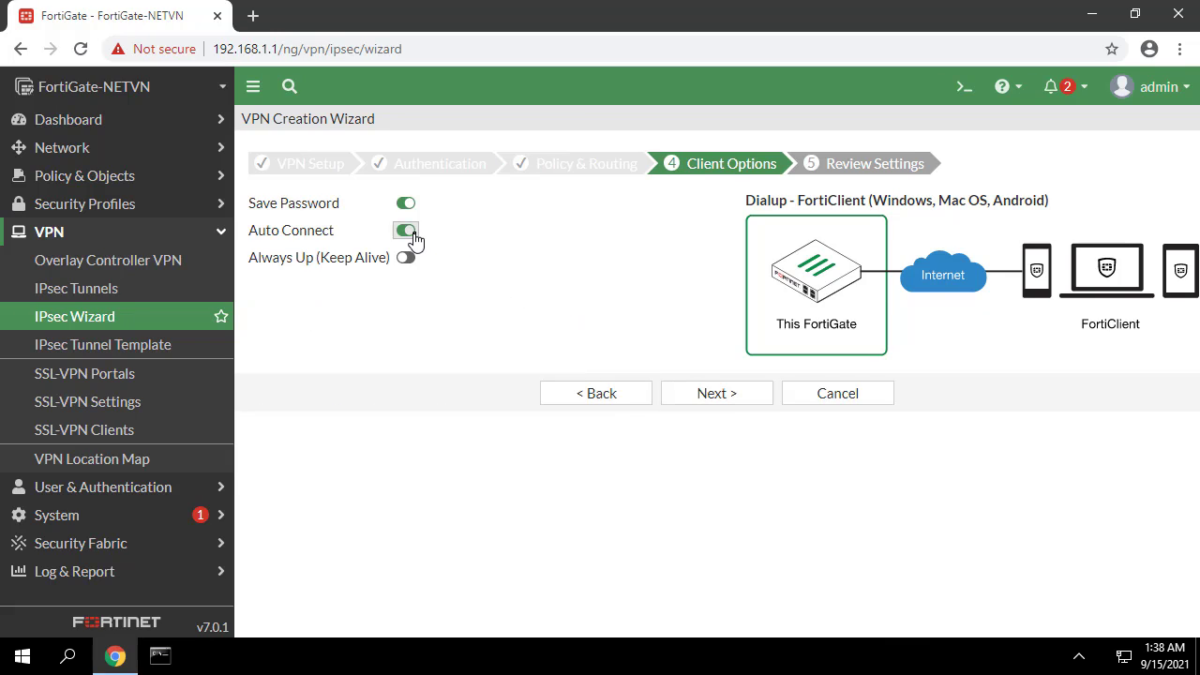
{"action": "left_click", "coordinate": [405, 258]}
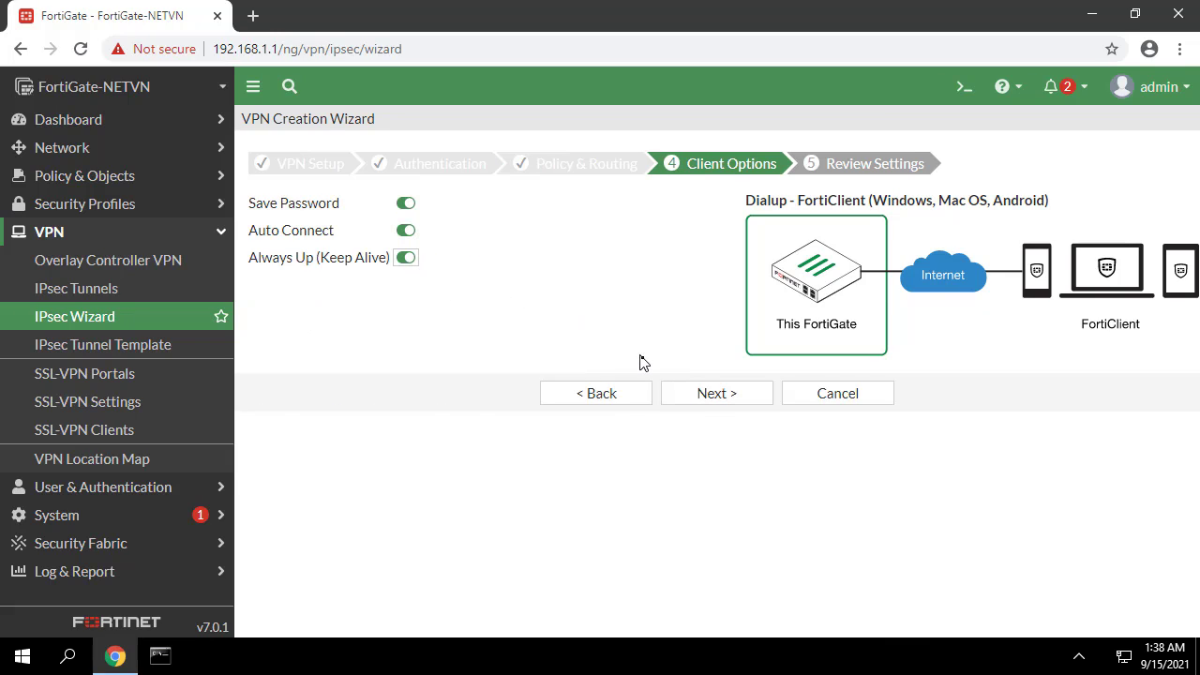
{"action": "left_click", "coordinate": [716, 392]}
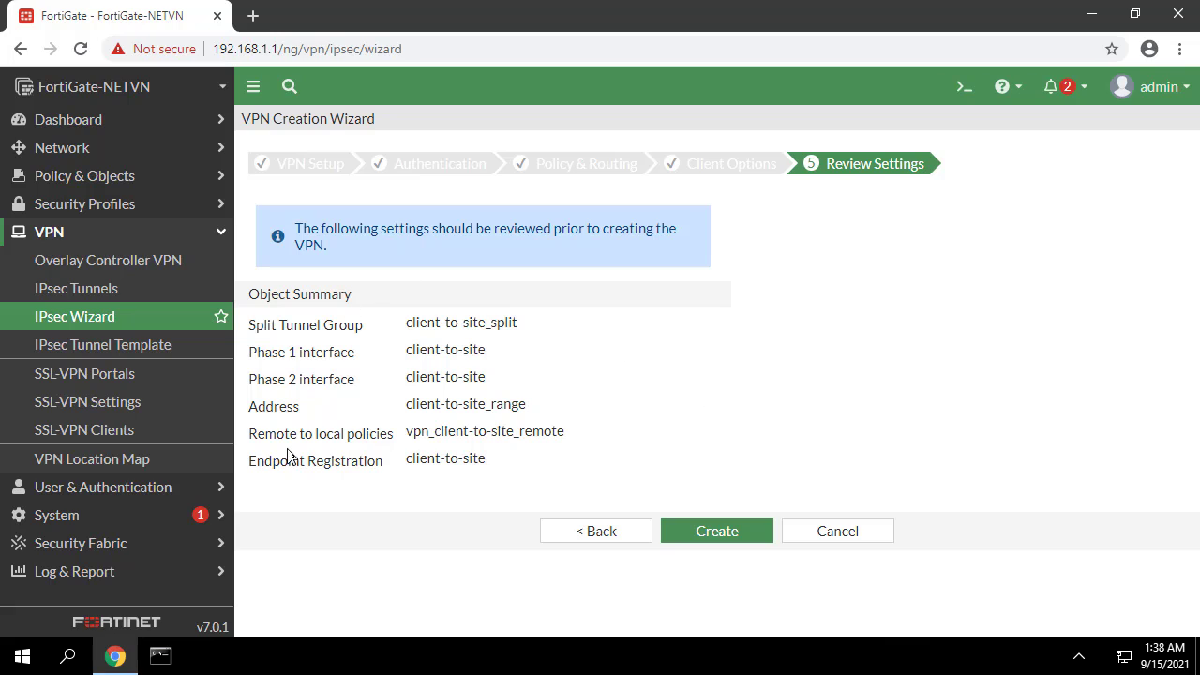
Step: Create the client-to-site VPN and select it in the IPsec Tunnels list
{"action": "left_click", "coordinate": [716, 531]}
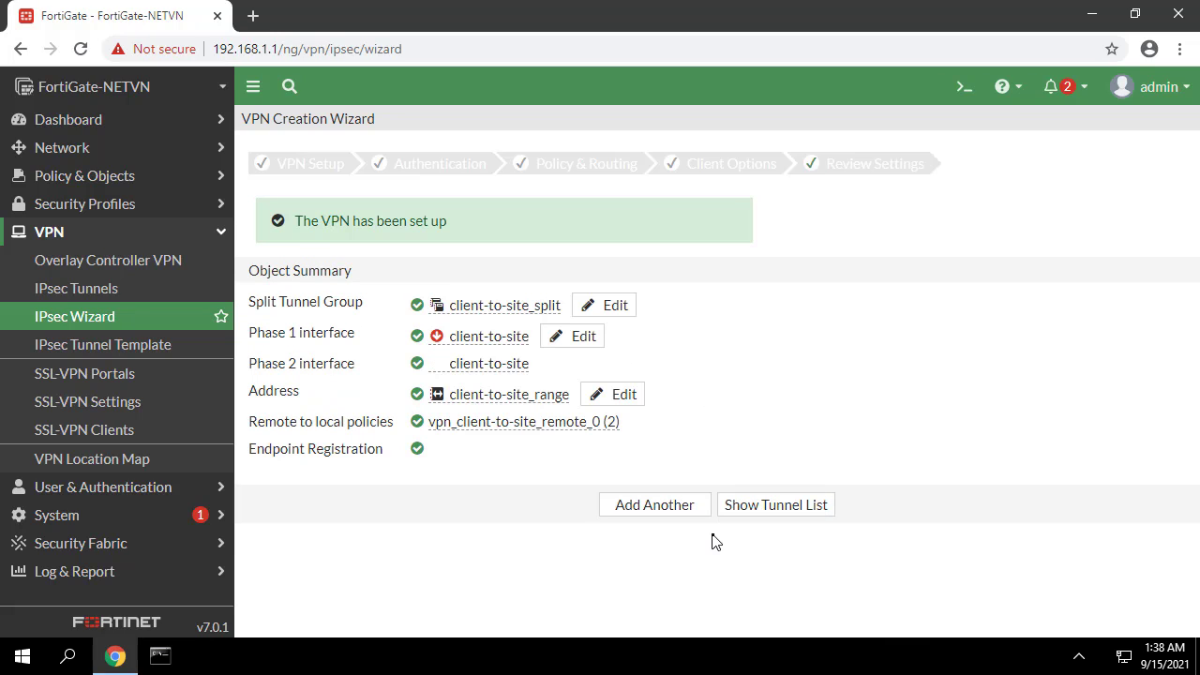
{"action": "left_click", "coordinate": [124, 287]}
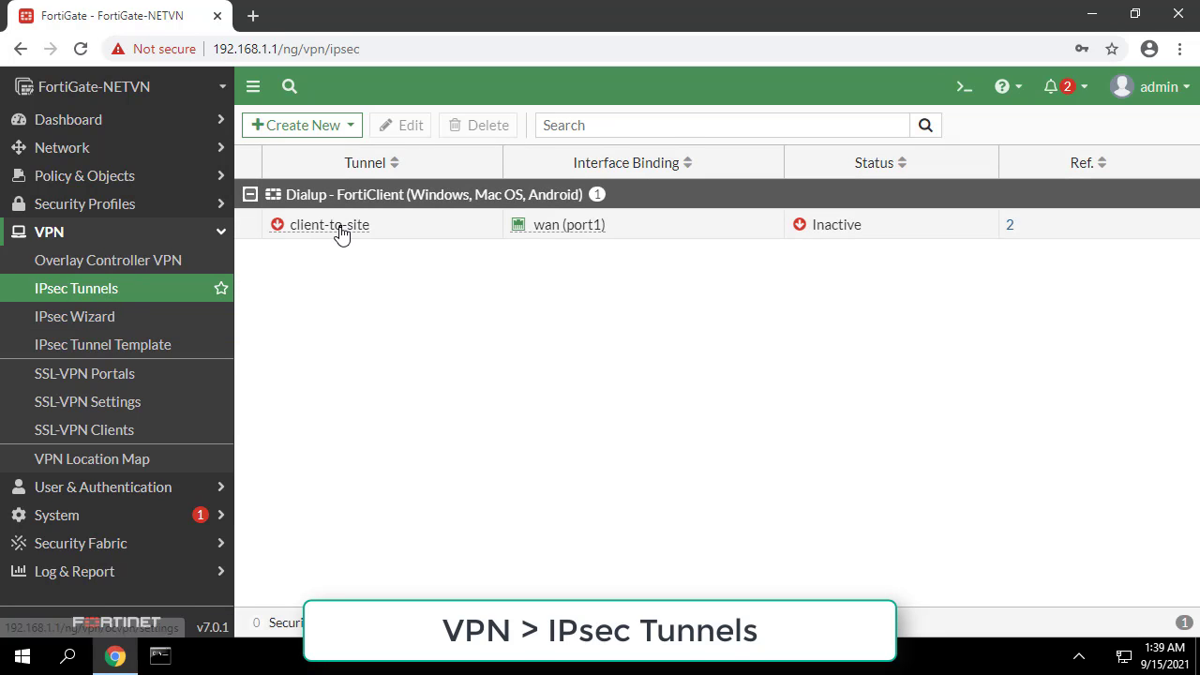
{"action": "left_click", "coordinate": [337, 225]}
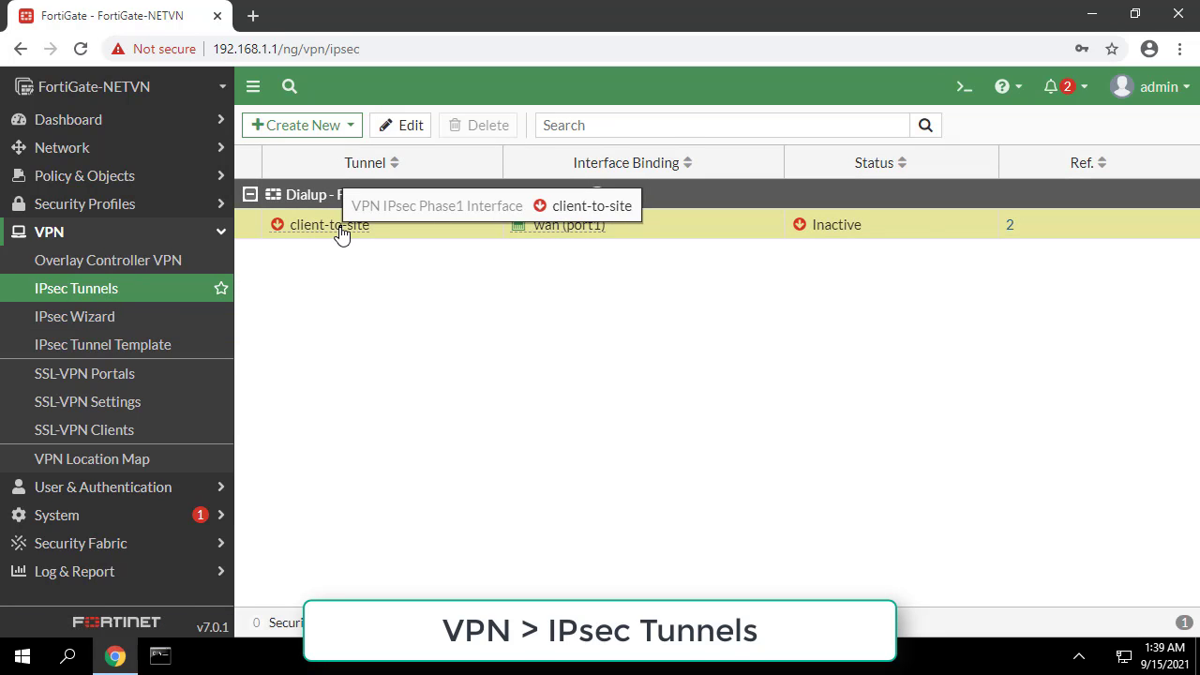
Step: Convert client-to-site to a custom tunnel and view its advanced Phase 2 proposal settings
{"action": "left_click", "coordinate": [405, 124]}
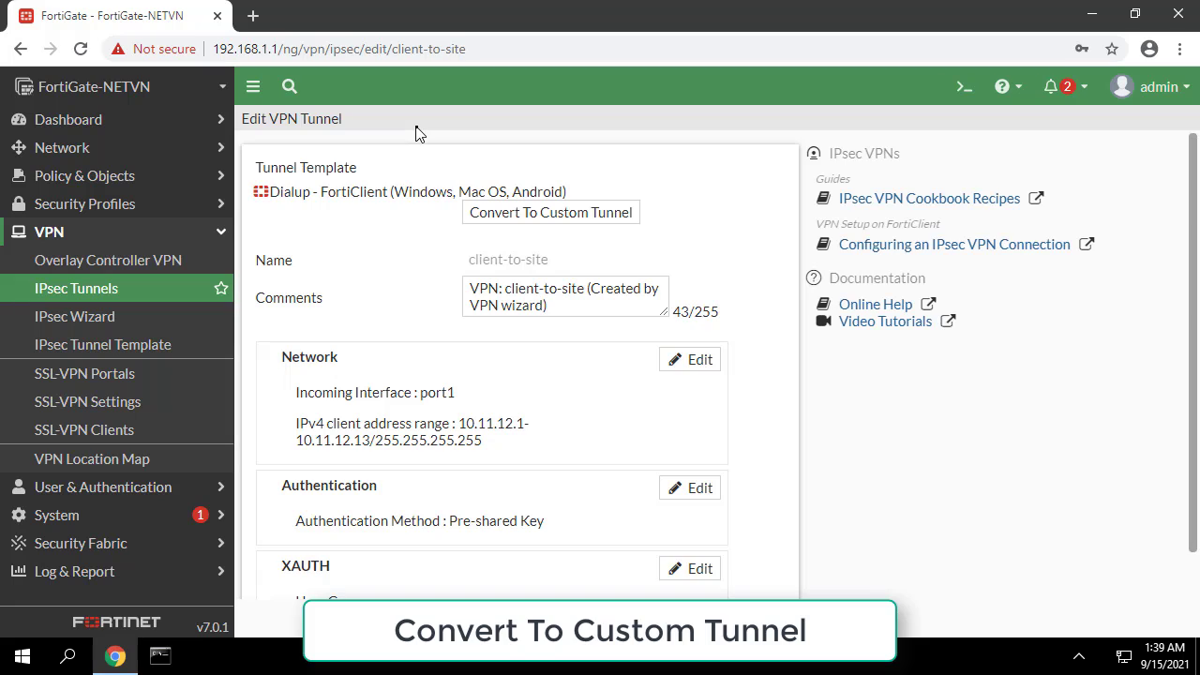
{"action": "left_click", "coordinate": [555, 212]}
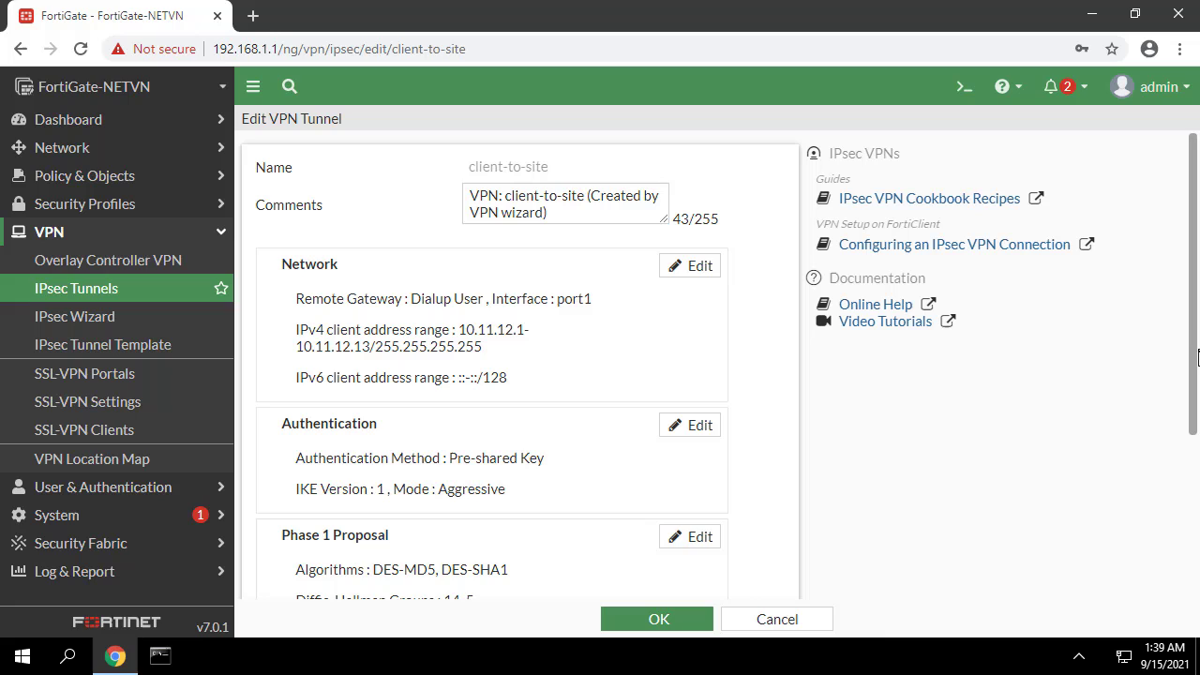
{"action": "left_click_drag", "start_coordinate": [1193, 361], "coordinate": [1193, 539]}
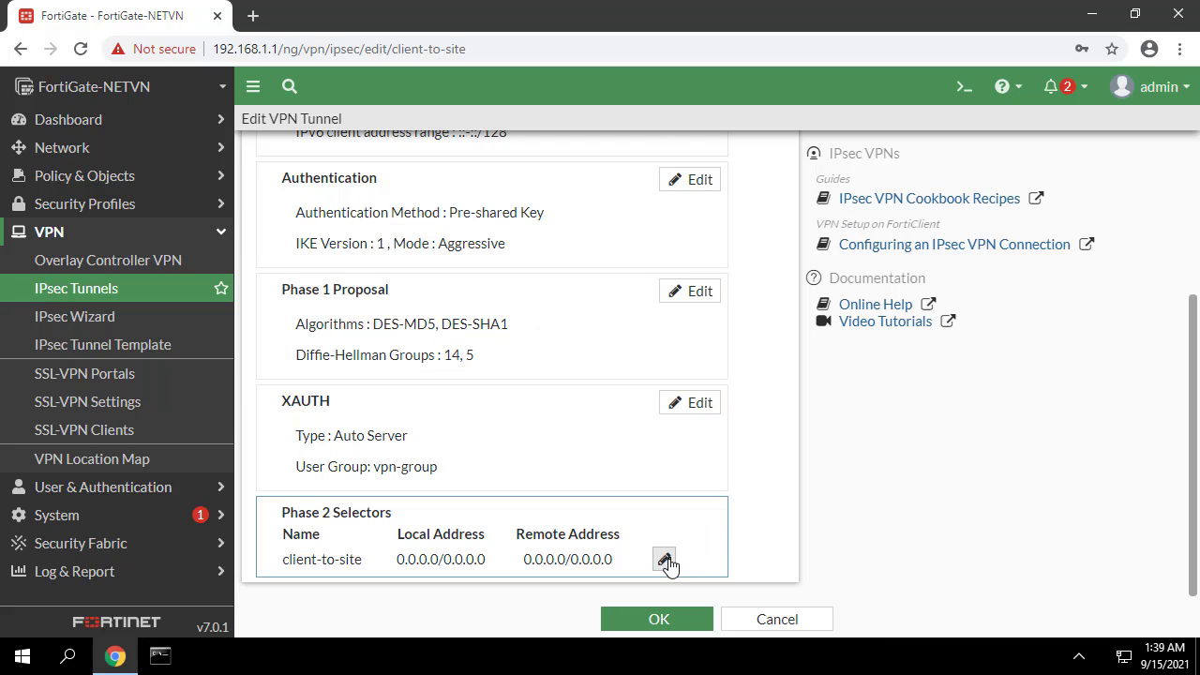
{"action": "left_click", "coordinate": [666, 561]}
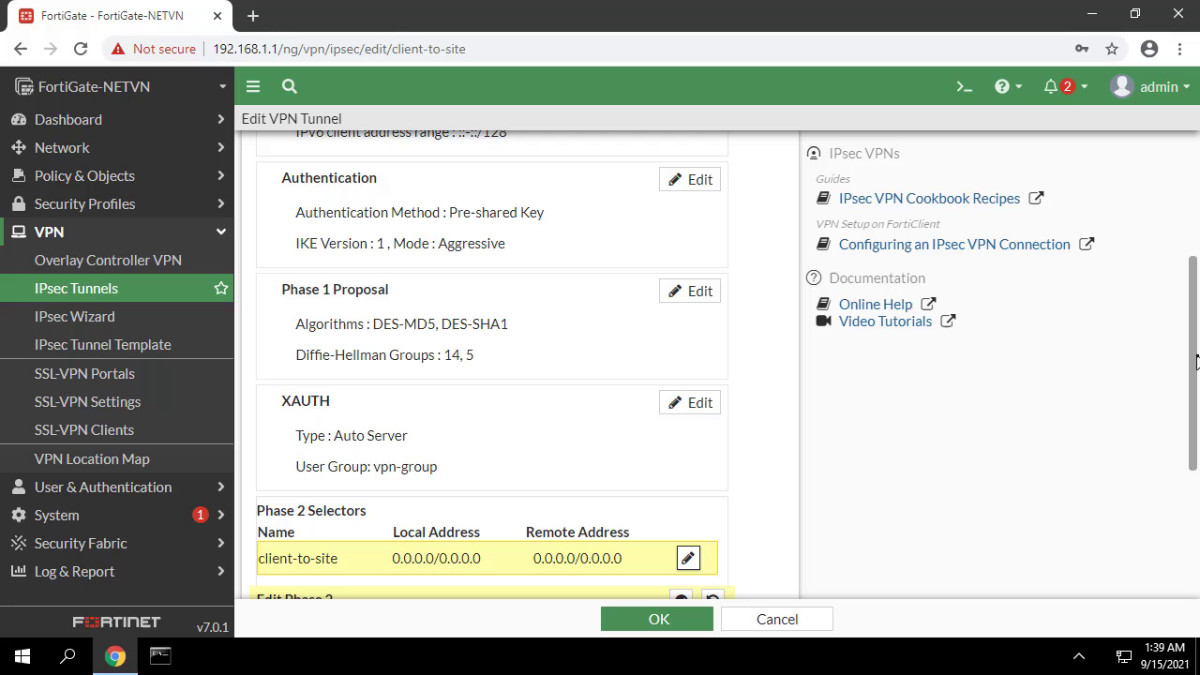
{"action": "left_click_drag", "start_coordinate": [1195, 363], "coordinate": [1194, 541]}
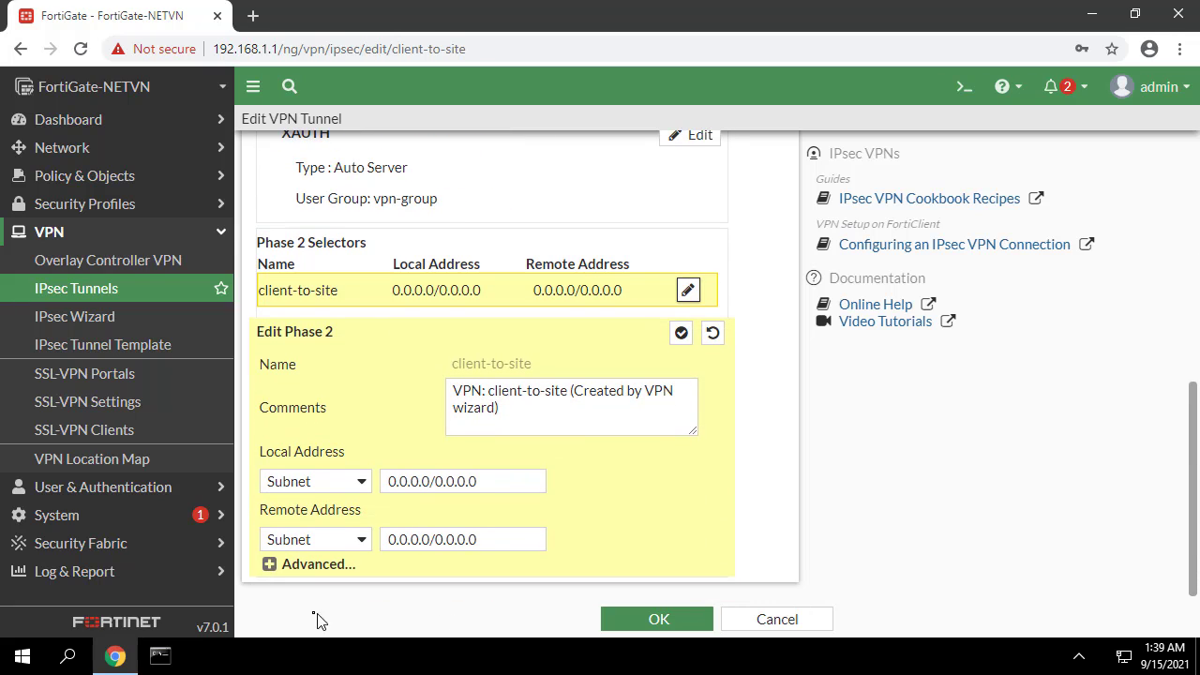
{"action": "left_click", "coordinate": [269, 563]}
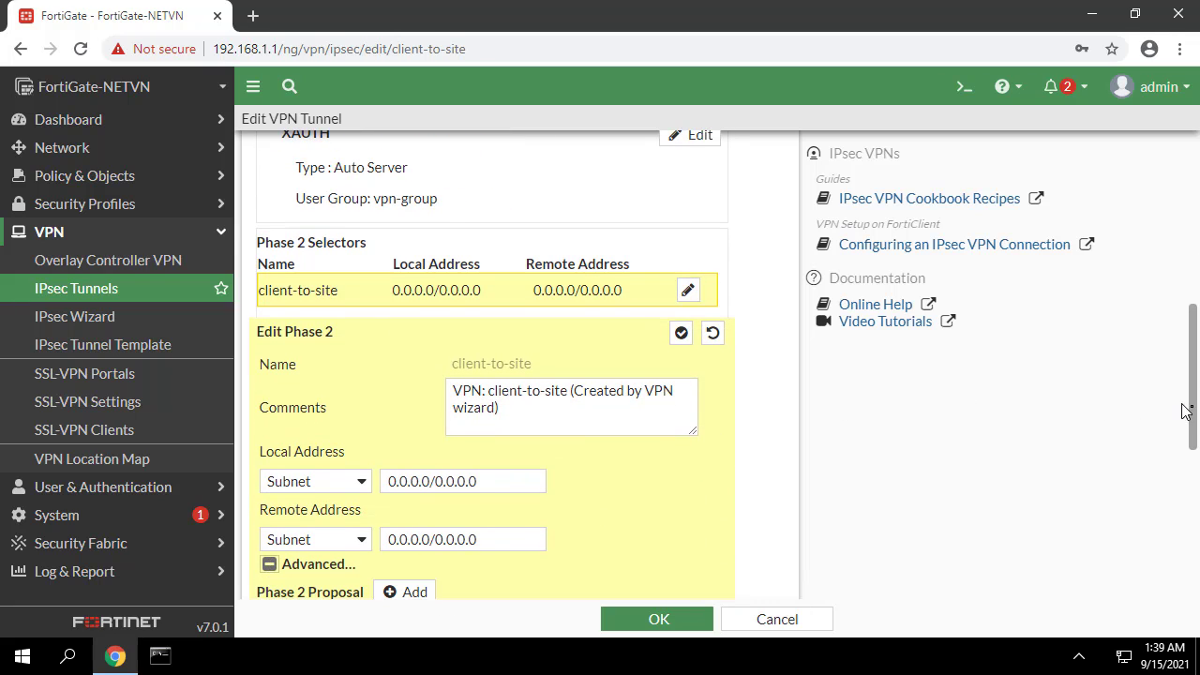
{"action": "left_click_drag", "start_coordinate": [1195, 417], "coordinate": [1183, 550]}
{"action": "scroll", "coordinate": [1162, 530], "scroll_direction": "up", "scroll_amount": 2}
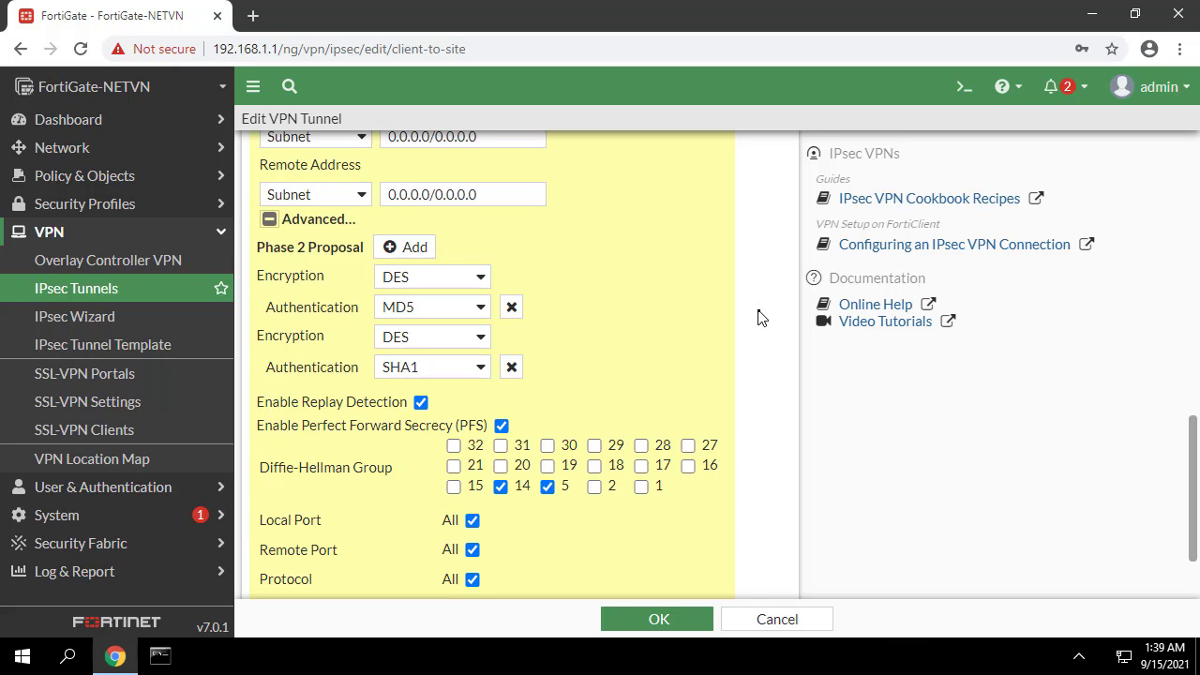
Step: Discard the unsaved tunnel edits and view Network > Interfaces for the wan (port1) address
{"action": "left_click", "coordinate": [774, 619]}
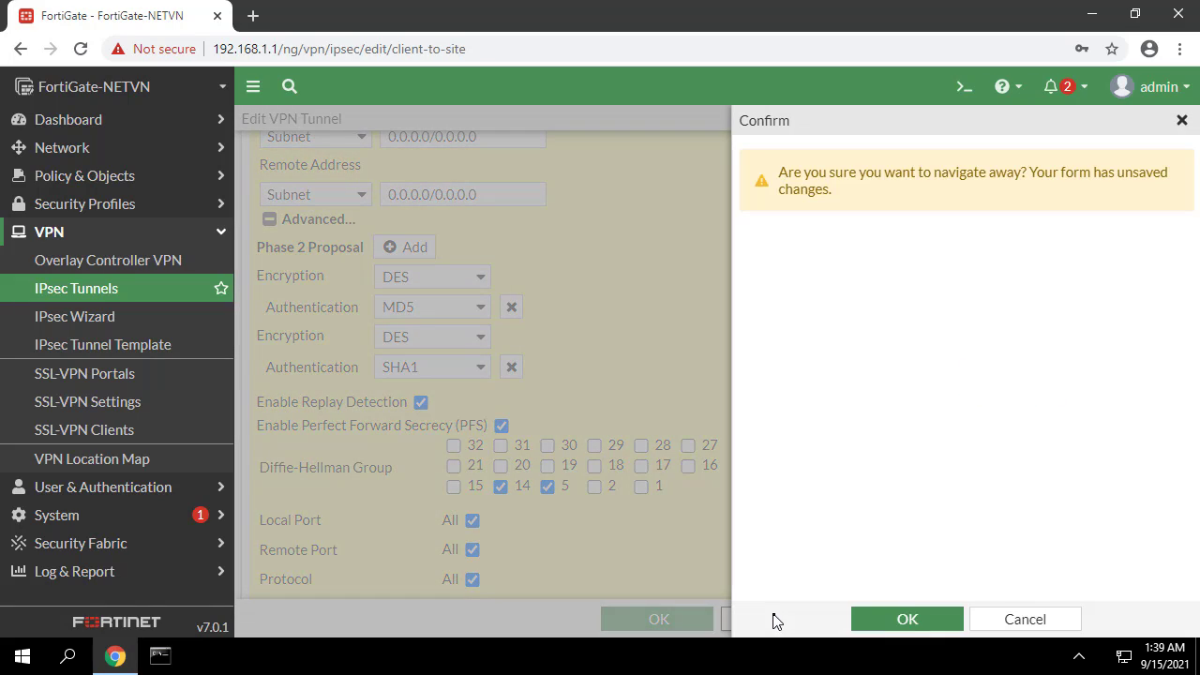
{"action": "left_click", "coordinate": [911, 619]}
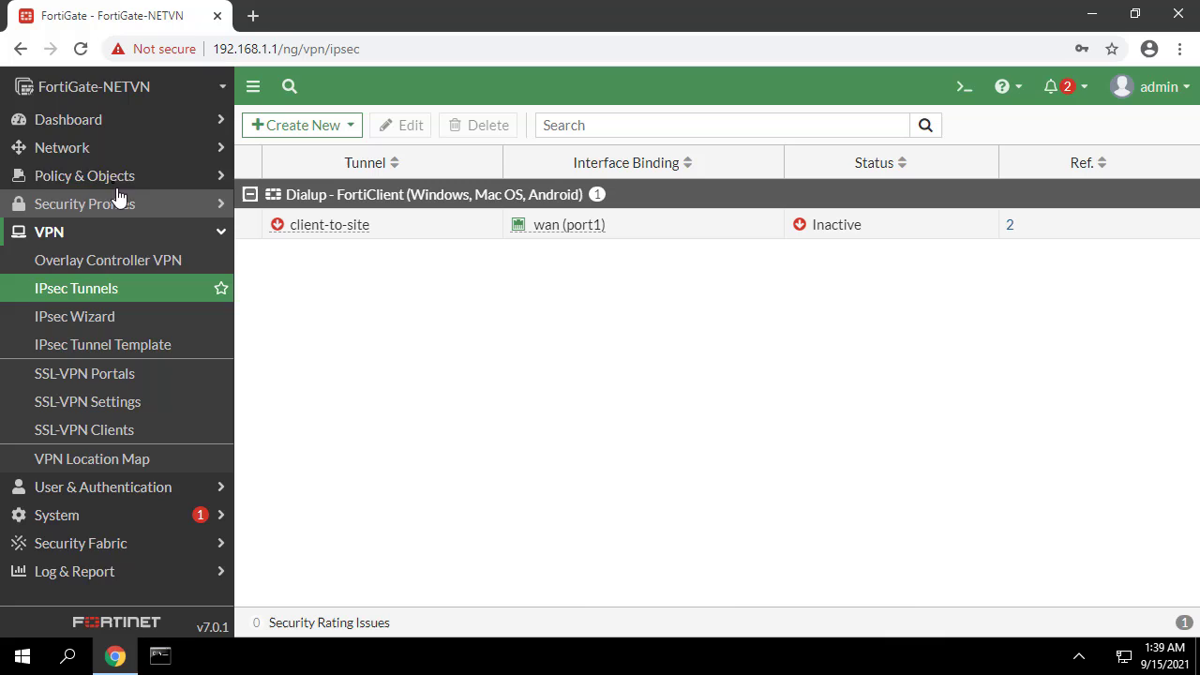
{"action": "left_click", "coordinate": [63, 147]}
{"action": "left_click", "coordinate": [66, 176]}
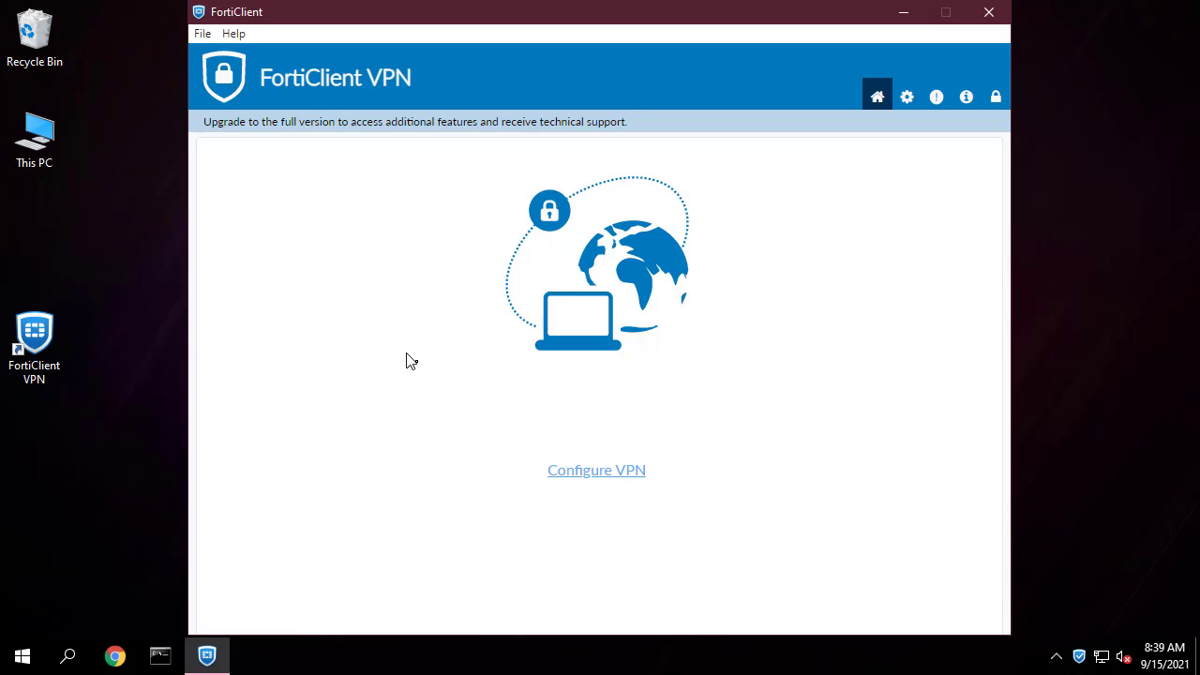
Step: Start a new IPsec VPN connection named connect-to-FortiGate with remote gateway 14.238.25.79
{"action": "left_click", "coordinate": [585, 475]}
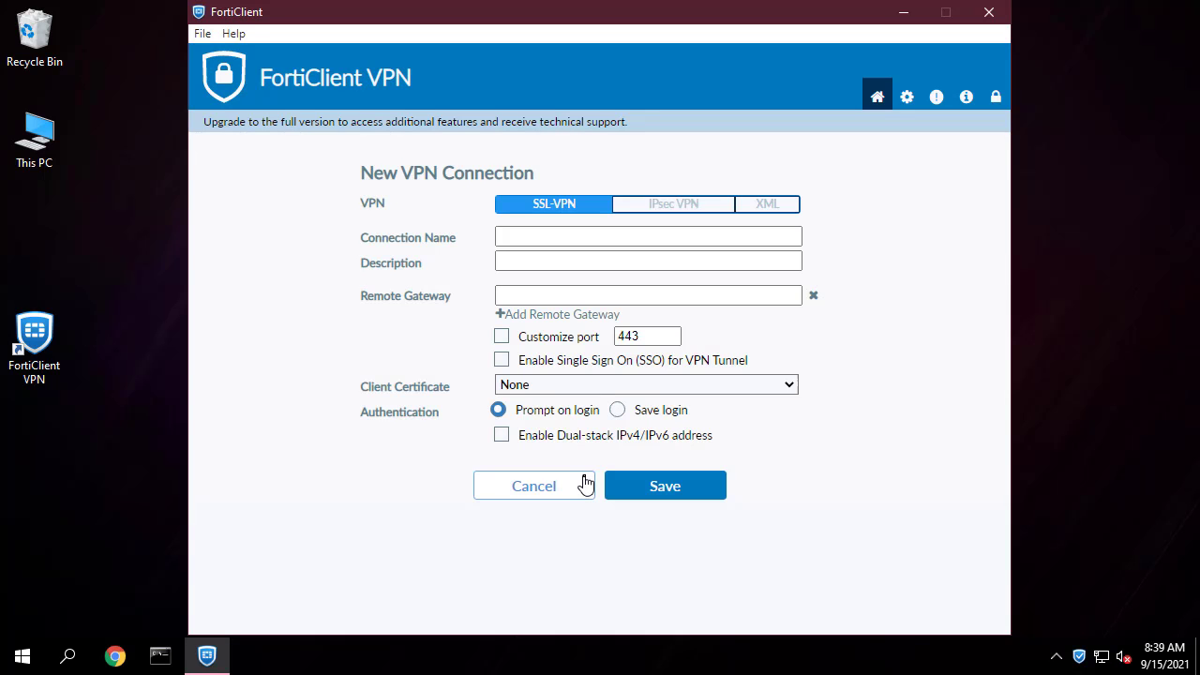
{"action": "left_click", "coordinate": [679, 208]}
{"action": "left_click", "coordinate": [651, 236]}
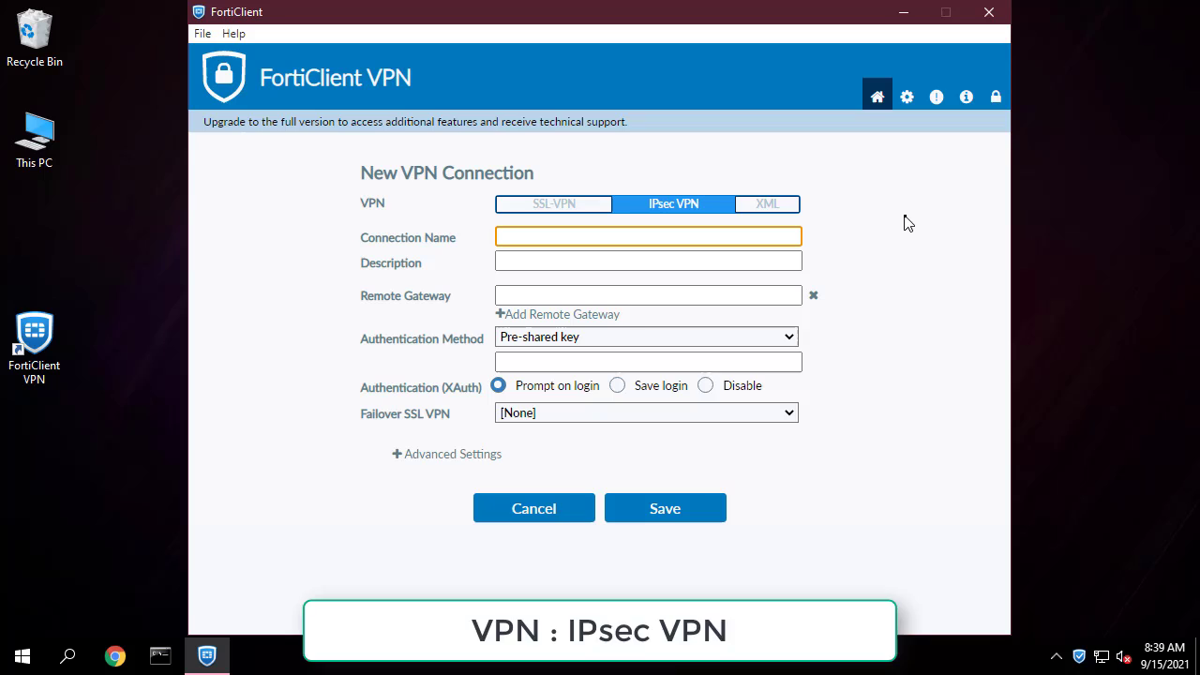
{"action": "type", "text": "connect-to-FortiGate"}
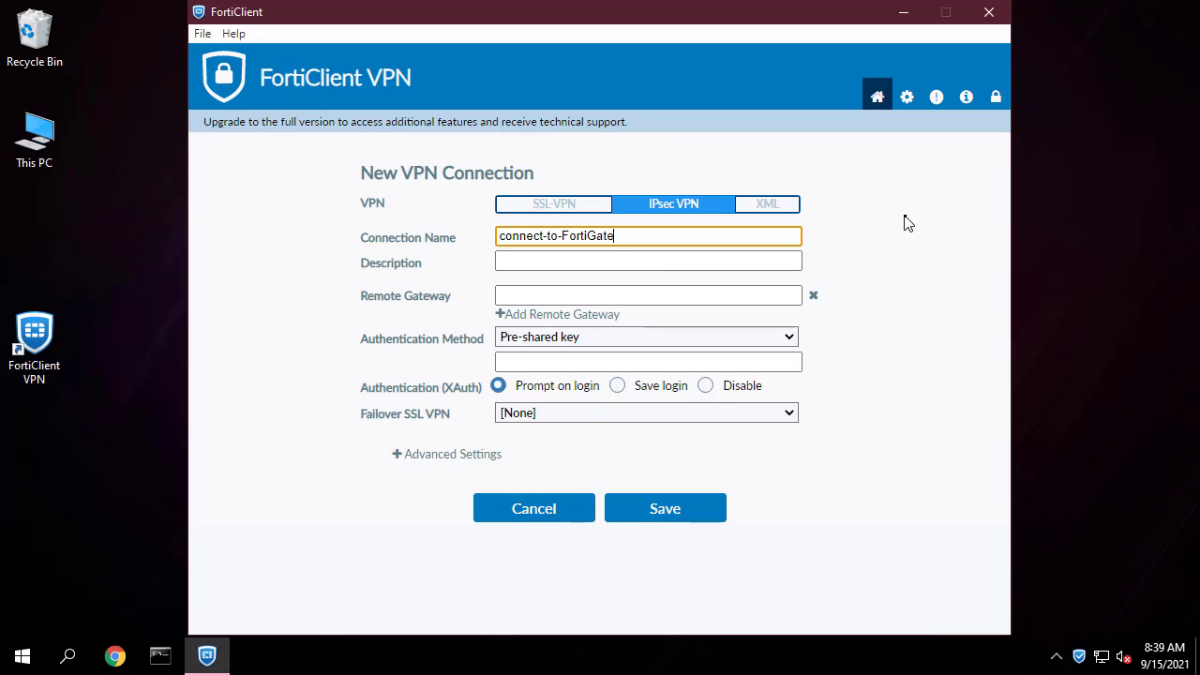
{"action": "left_click", "coordinate": [616, 295]}
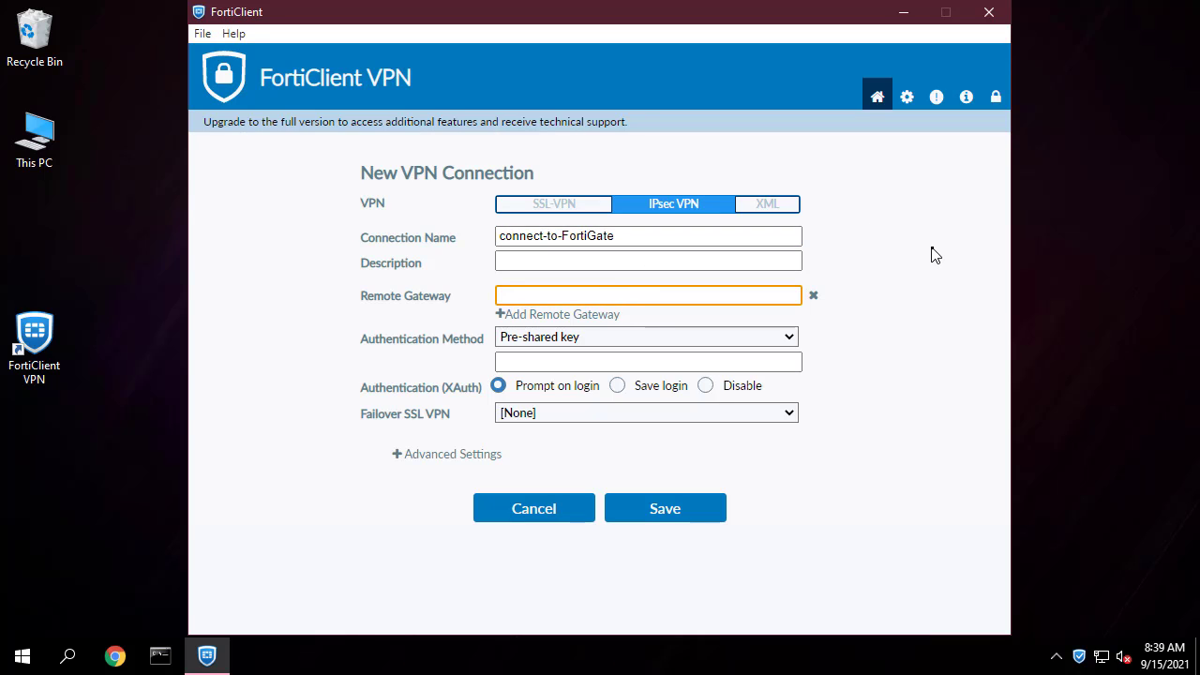
{"action": "type", "text": "14.238.25.79"}
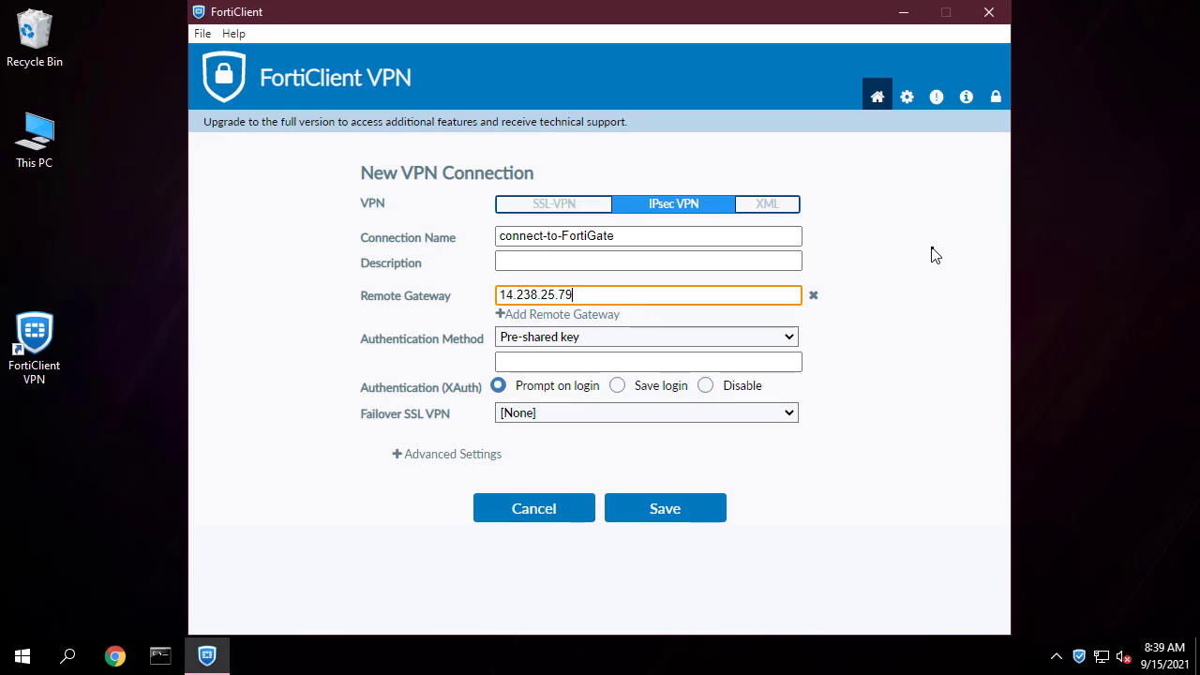
Step: Enter the pre-shared key and save login username vpnuser1 with the connection
{"action": "left_click", "coordinate": [622, 360]}
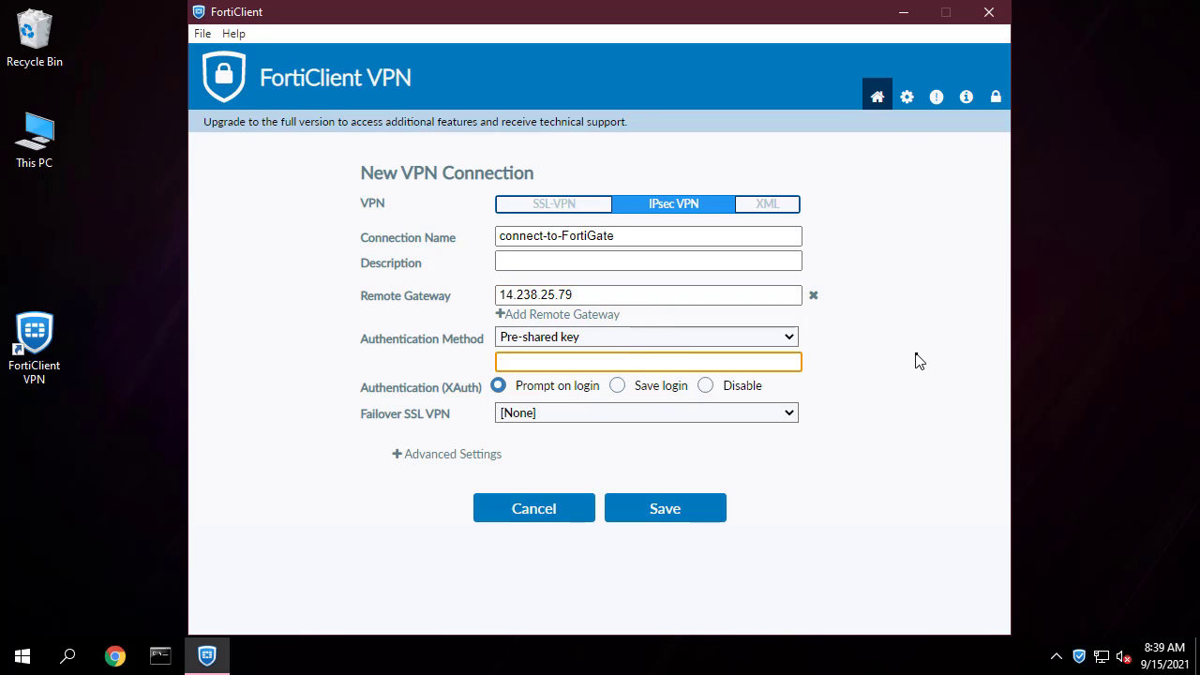
{"action": "type", "text": "**"}
{"action": "left_click", "coordinate": [617, 385]}
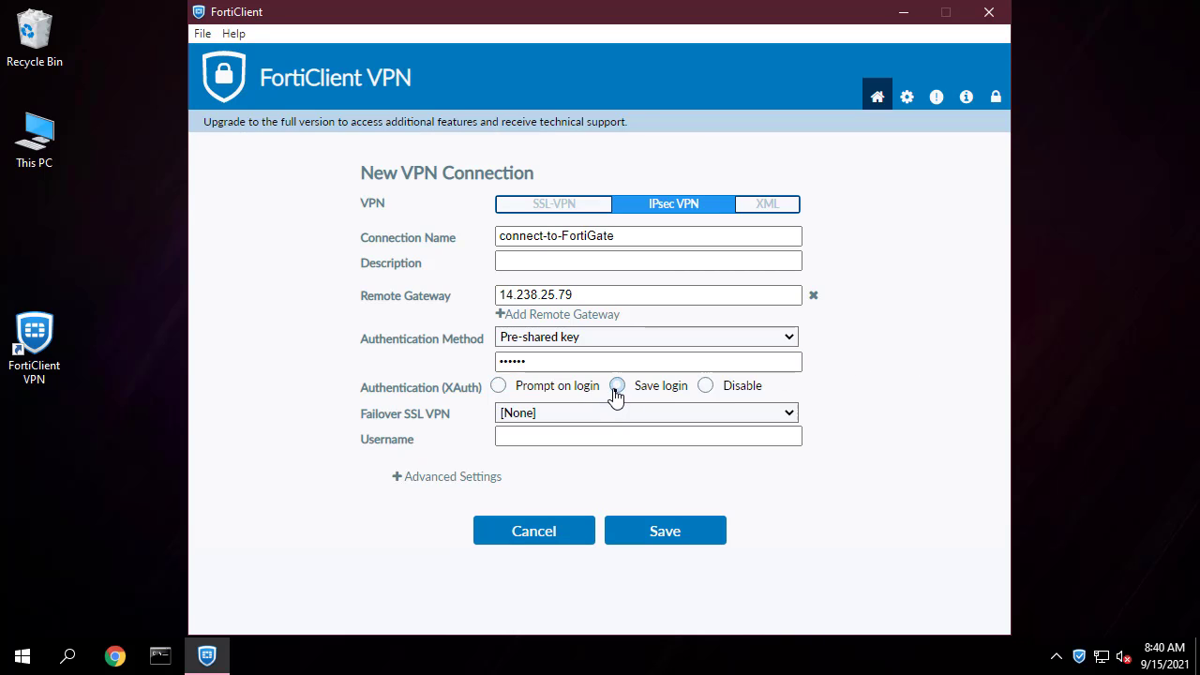
{"action": "left_click", "coordinate": [599, 436]}
{"action": "type", "text": "vpnuser1"}
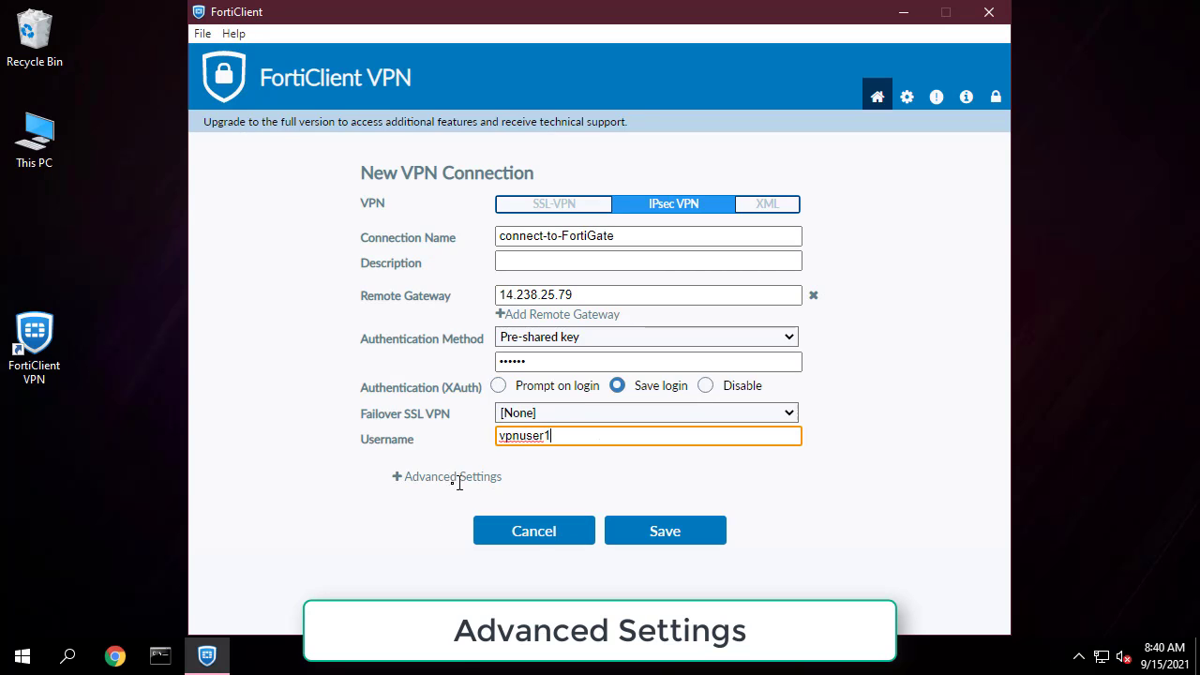
Step: Under Advanced Settings, set the first Phase 1 IKE proposal to Encryption DES with Authentication MD5
{"action": "left_click", "coordinate": [403, 480]}
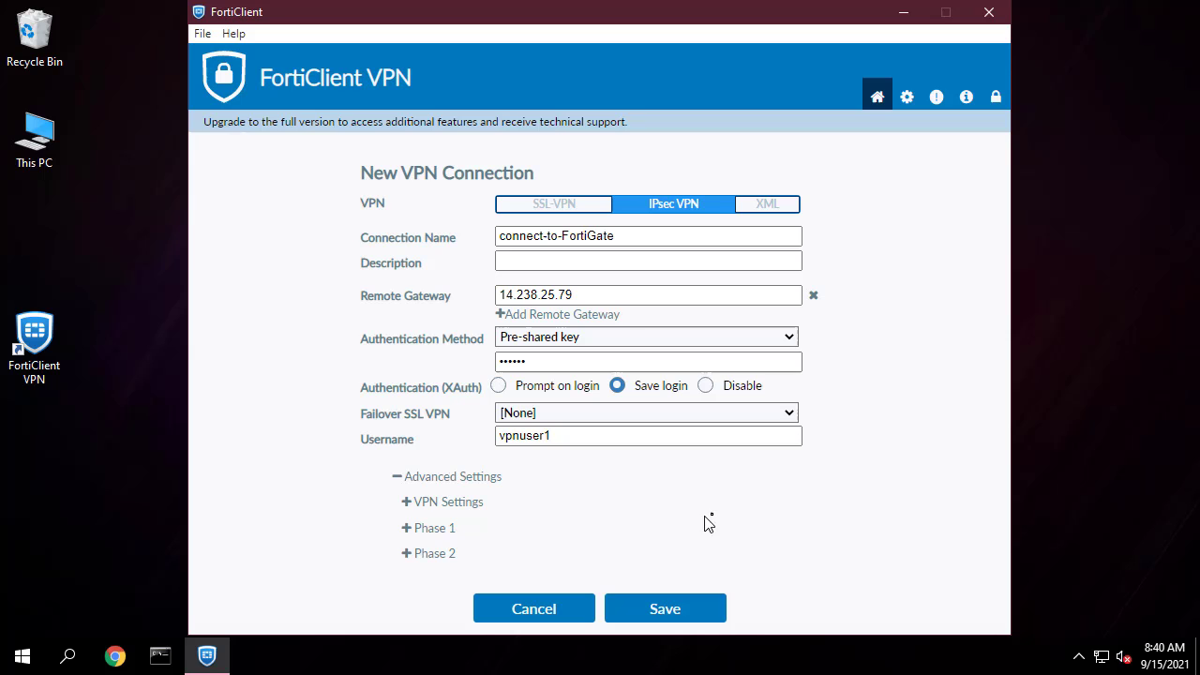
{"action": "left_click", "coordinate": [407, 529]}
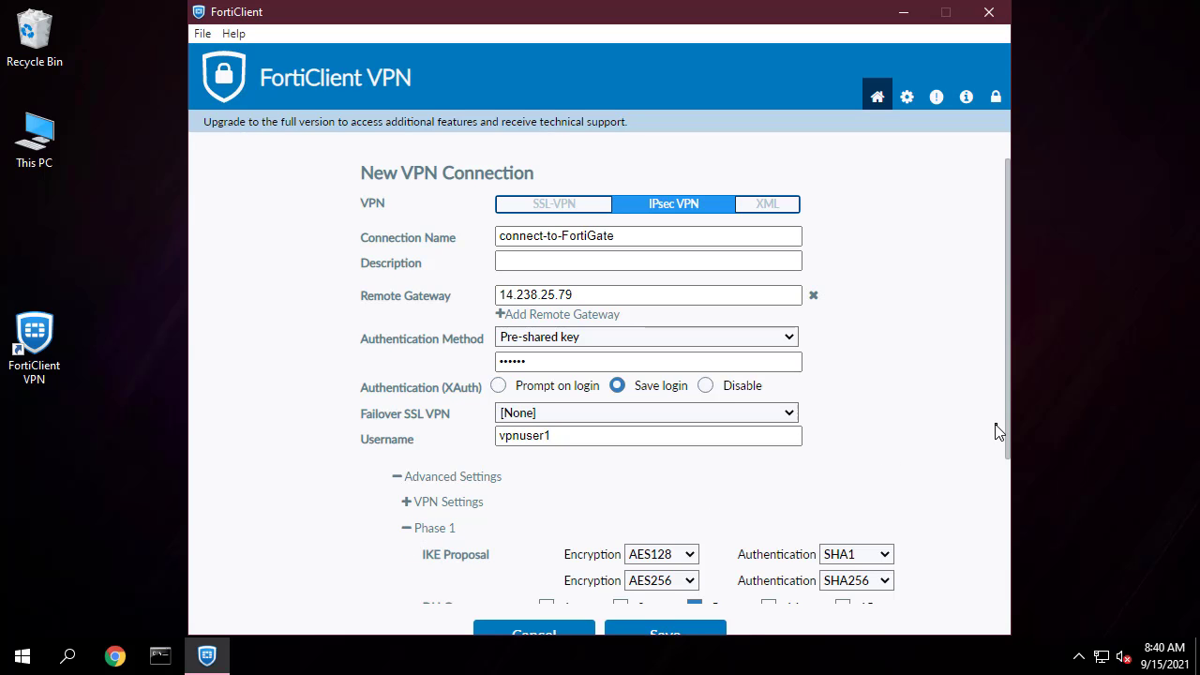
{"action": "left_click_drag", "start_coordinate": [1011, 428], "coordinate": [1003, 606]}
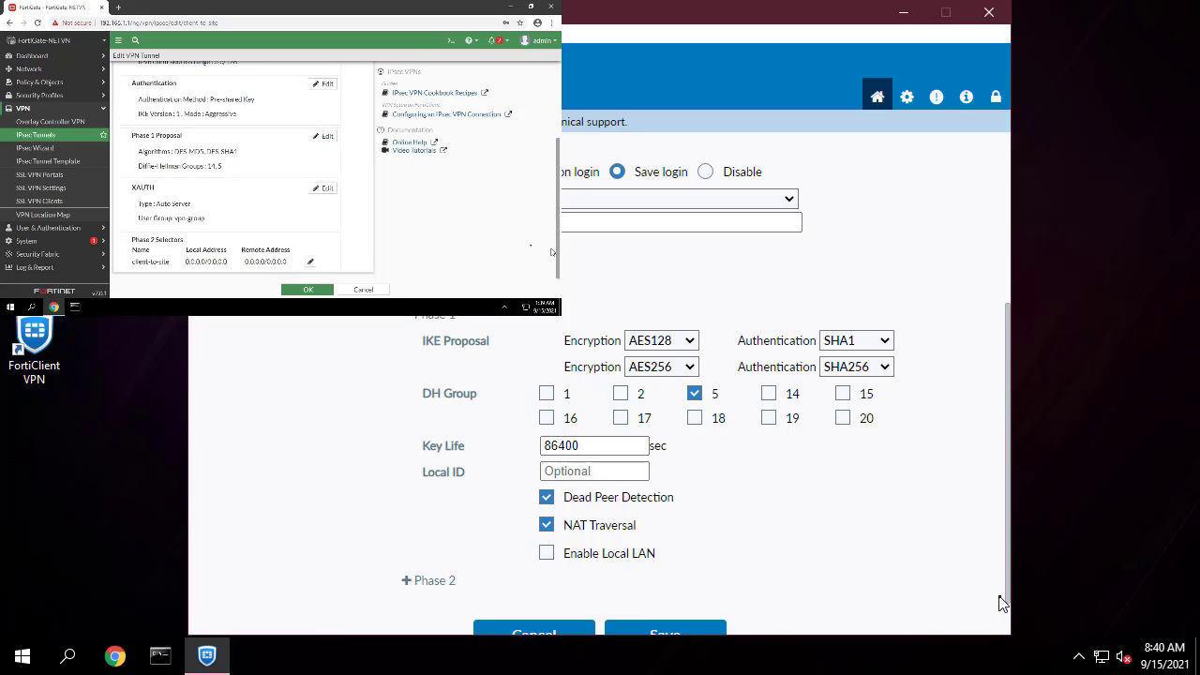
{"action": "left_click", "coordinate": [675, 340]}
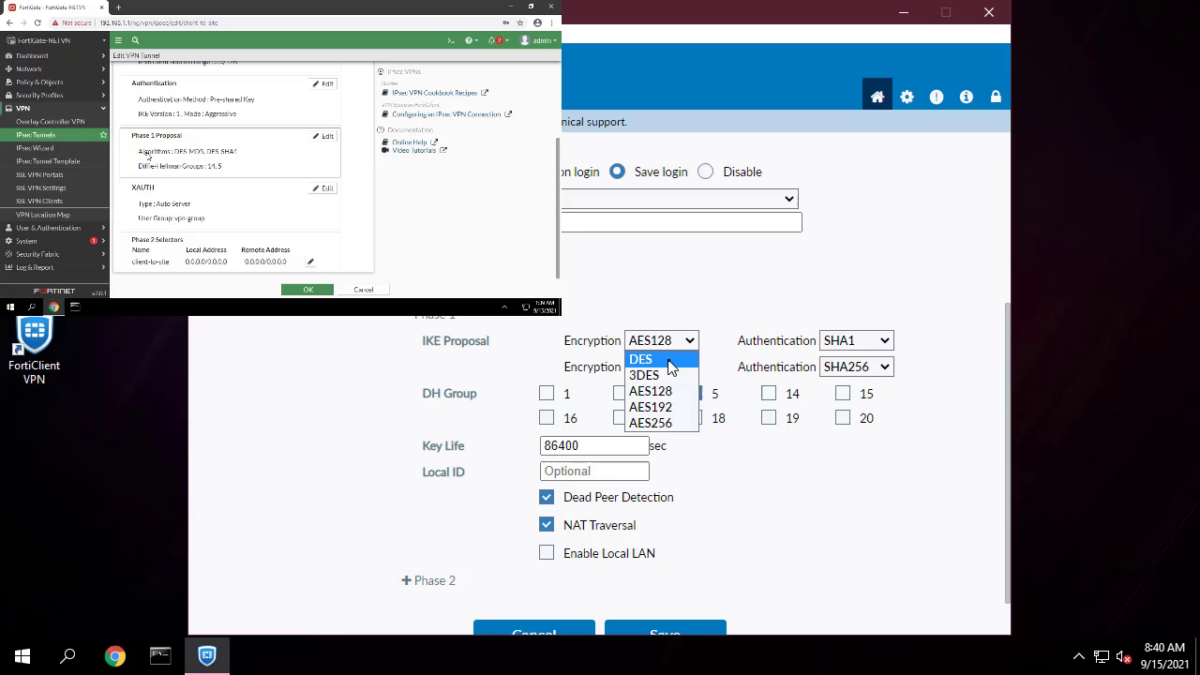
{"action": "left_click", "coordinate": [670, 365]}
{"action": "left_click", "coordinate": [881, 340]}
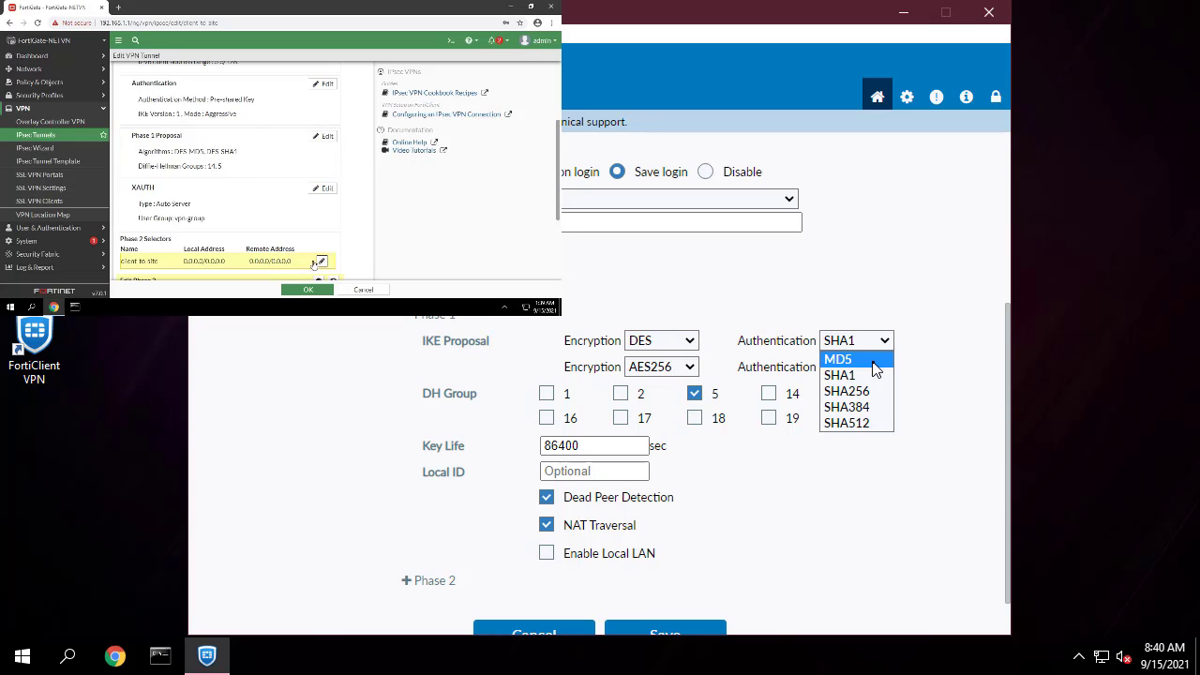
{"action": "left_click", "coordinate": [874, 361]}
Step: Set the second Phase 1 IKE proposal to Encryption DES with Authentication SHA1
{"action": "left_click", "coordinate": [673, 366]}
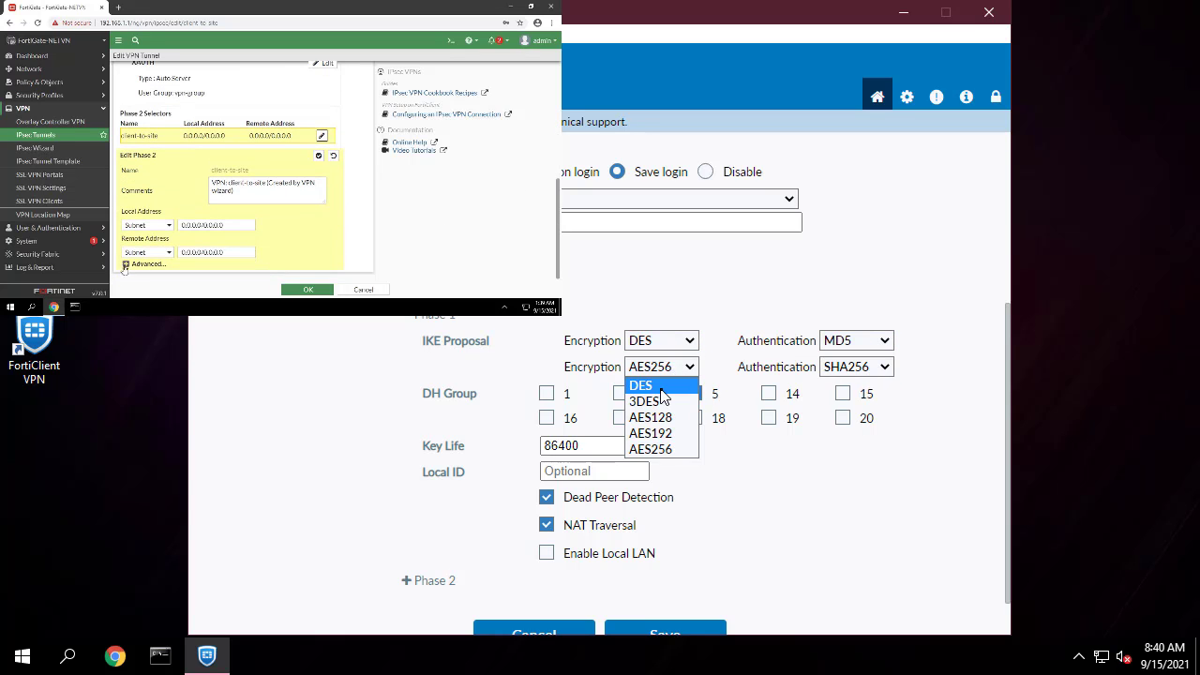
{"action": "left_click", "coordinate": [657, 386]}
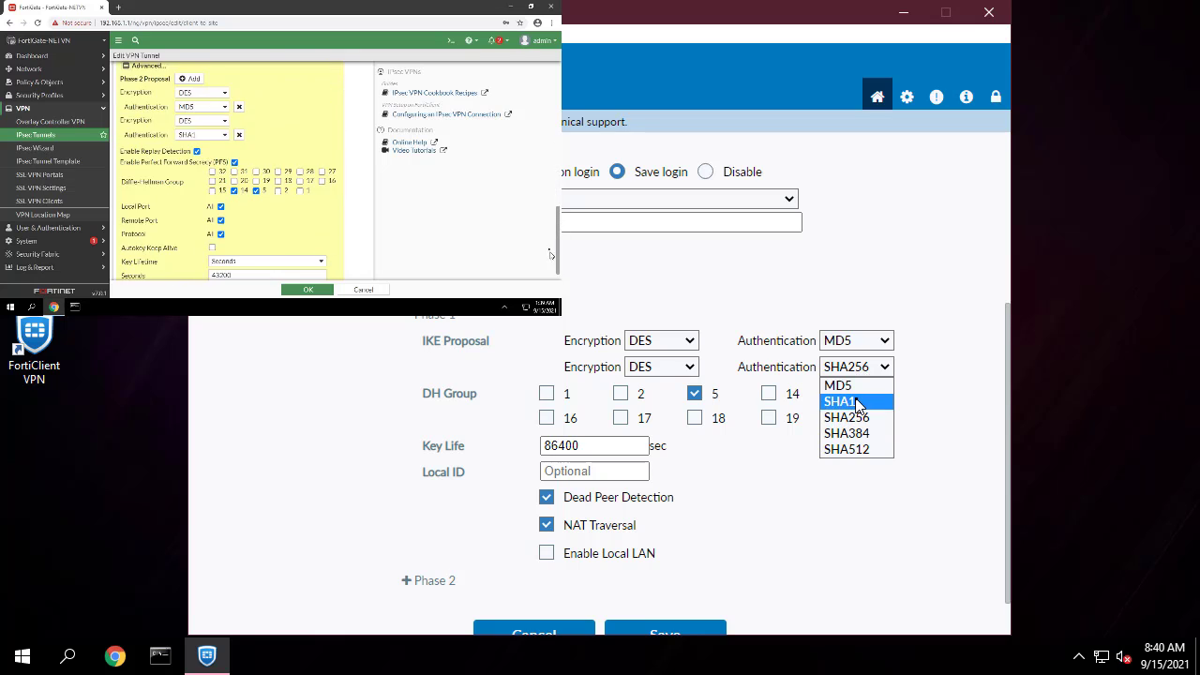
{"action": "left_click", "coordinate": [838, 401]}
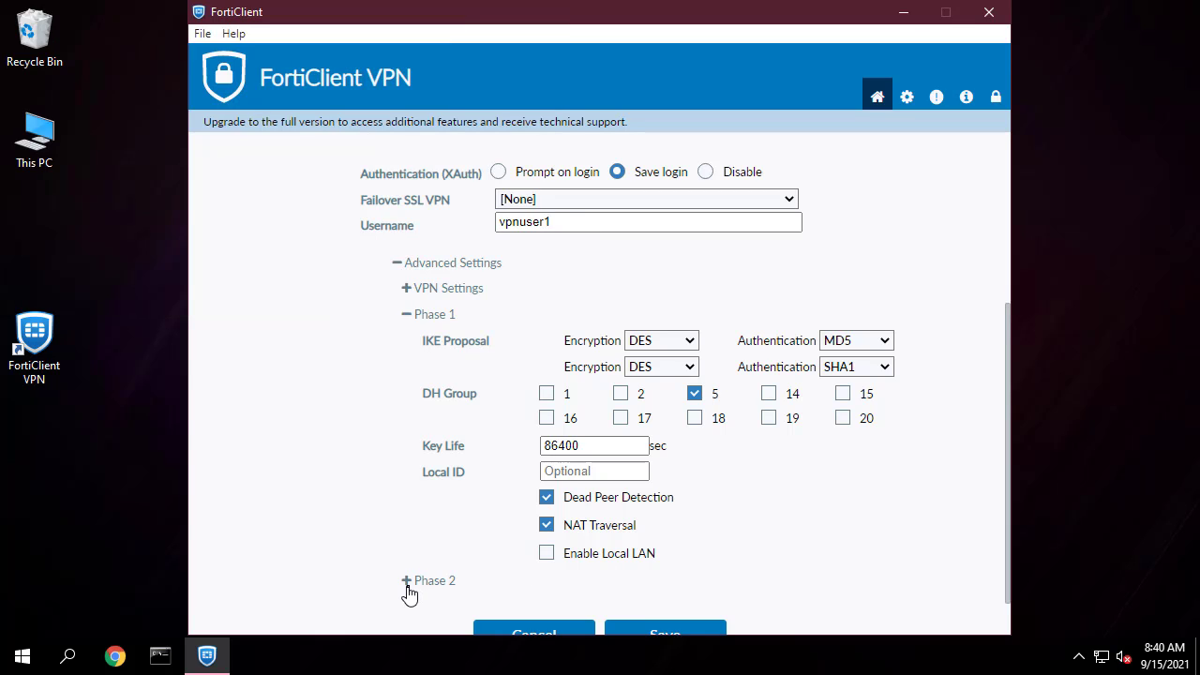
Step: Set the first Phase 2 IKE proposal to Encryption DES with Authentication MD5
{"action": "left_click", "coordinate": [407, 581]}
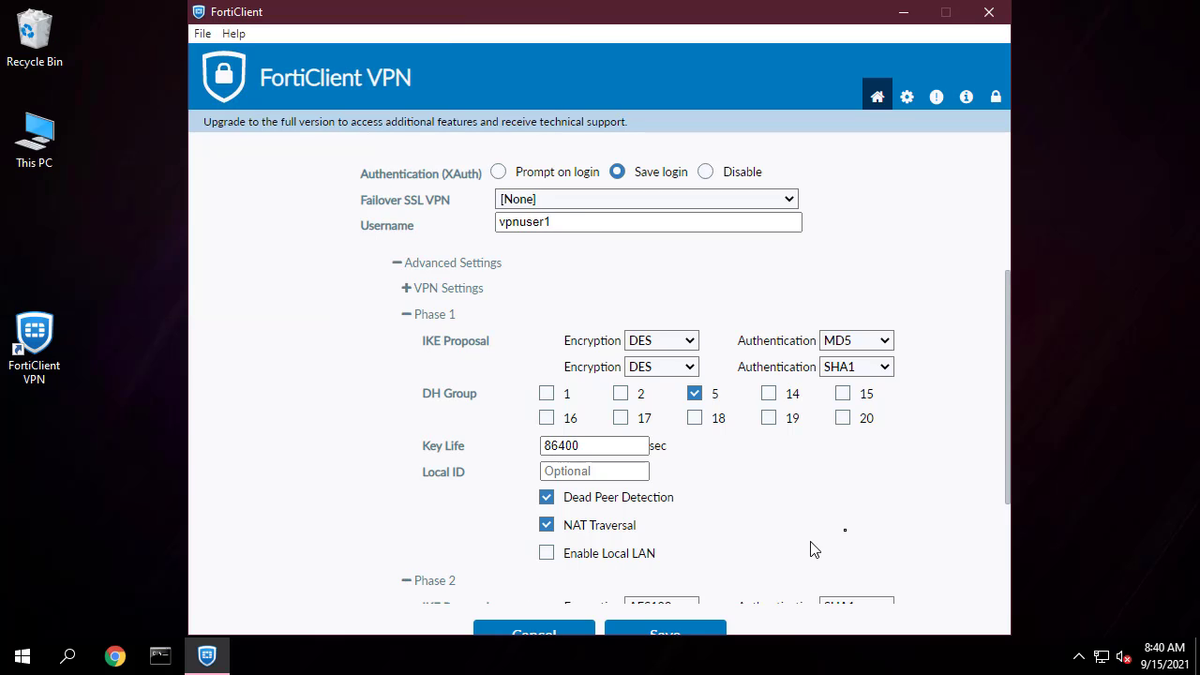
{"action": "left_click_drag", "start_coordinate": [1010, 463], "coordinate": [1004, 599]}
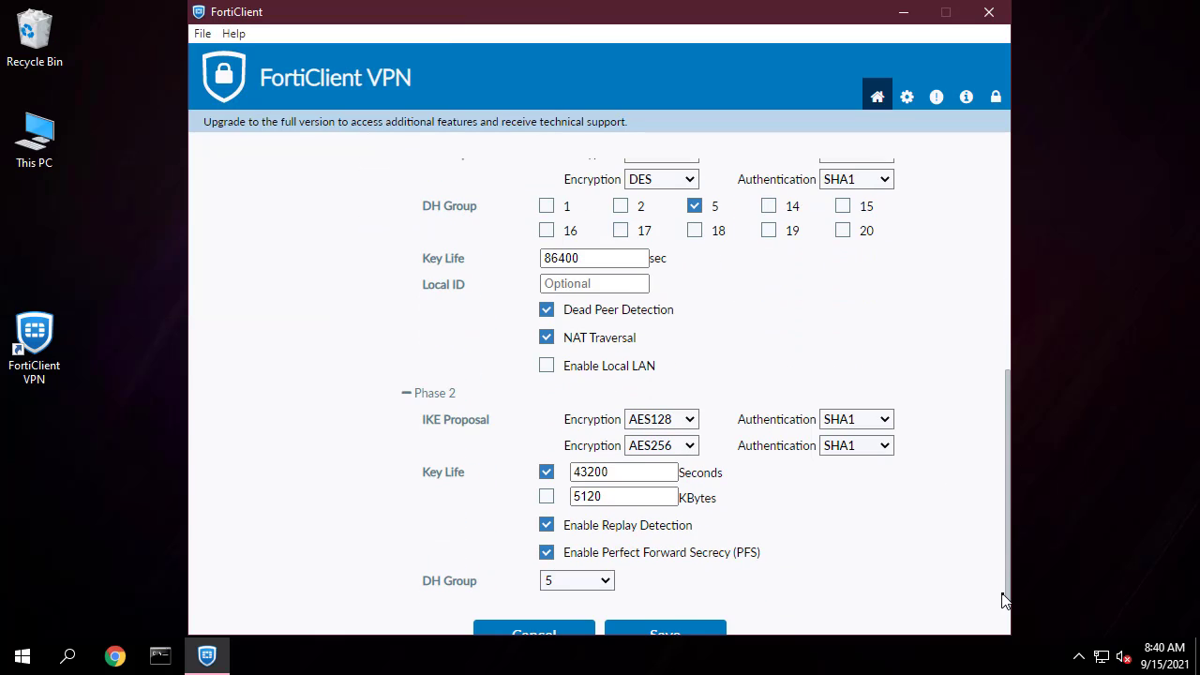
{"action": "left_click", "coordinate": [661, 419]}
{"action": "left_click", "coordinate": [646, 433]}
{"action": "left_click", "coordinate": [856, 419]}
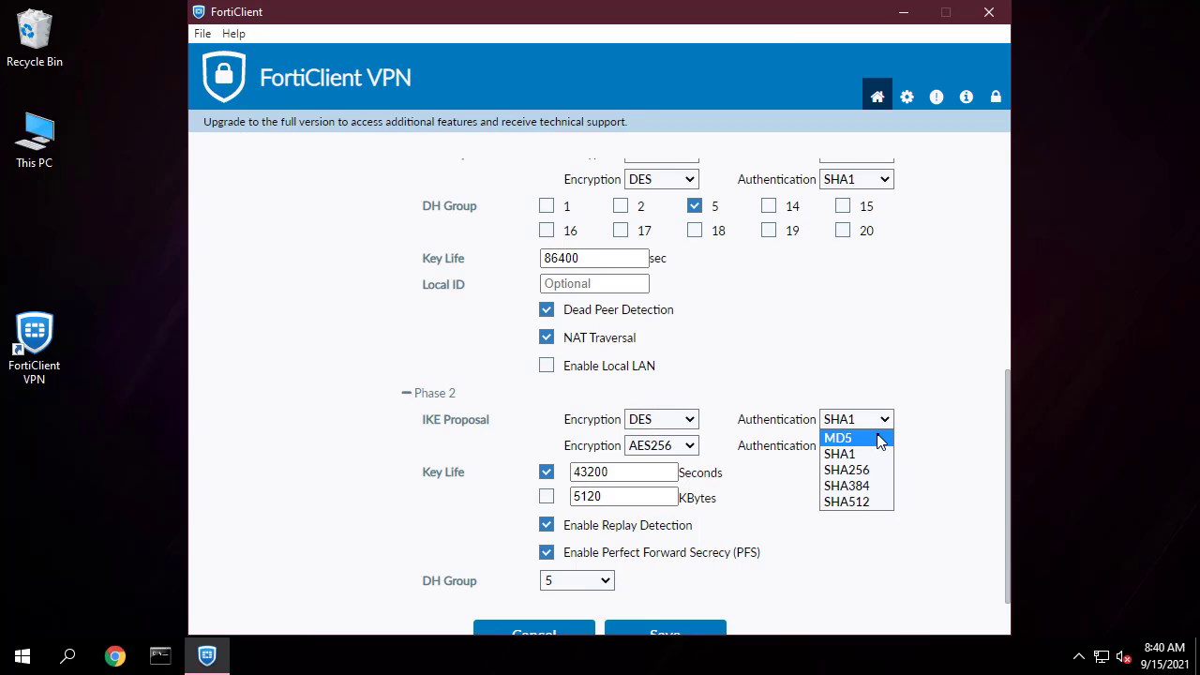
{"action": "left_click", "coordinate": [837, 436]}
Step: Set the second Phase 2 IKE proposal to Encryption DES with Authentication SHA1
{"action": "left_click", "coordinate": [660, 445]}
{"action": "left_click", "coordinate": [647, 459]}
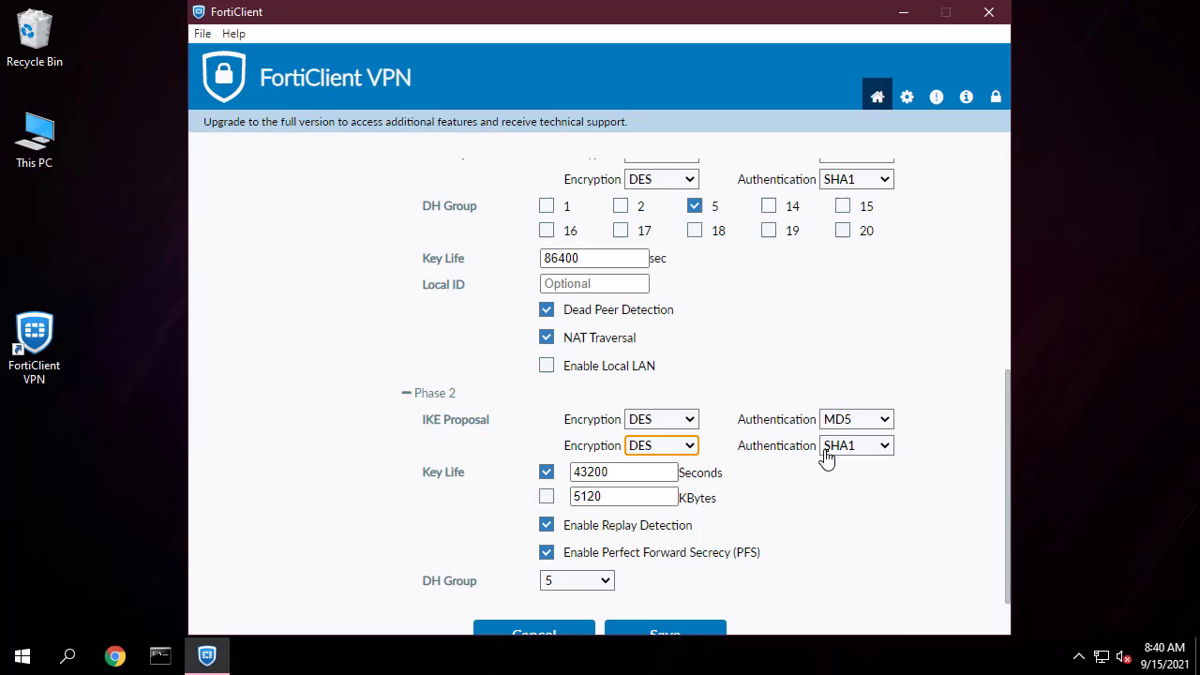
{"action": "left_click", "coordinate": [854, 445]}
{"action": "left_click", "coordinate": [858, 480]}
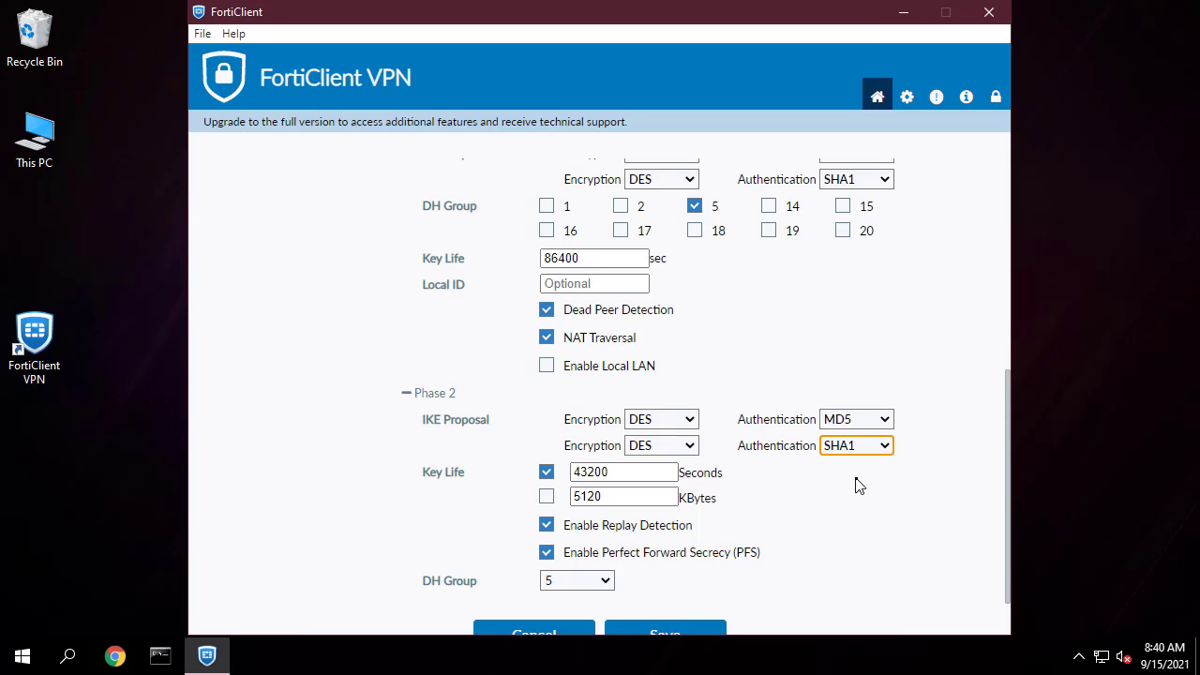
Step: Save connect-to-FortiGate and connect as vpnuser1 with its password
{"action": "left_click", "coordinate": [704, 631]}
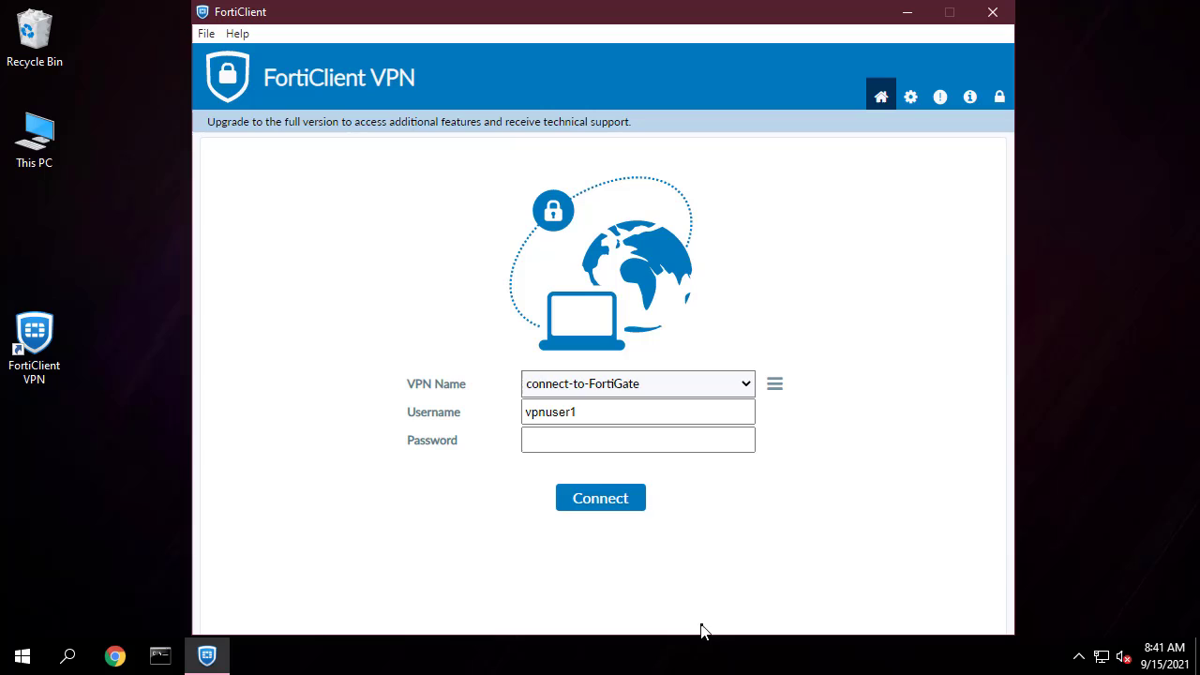
{"action": "left_click", "coordinate": [666, 447]}
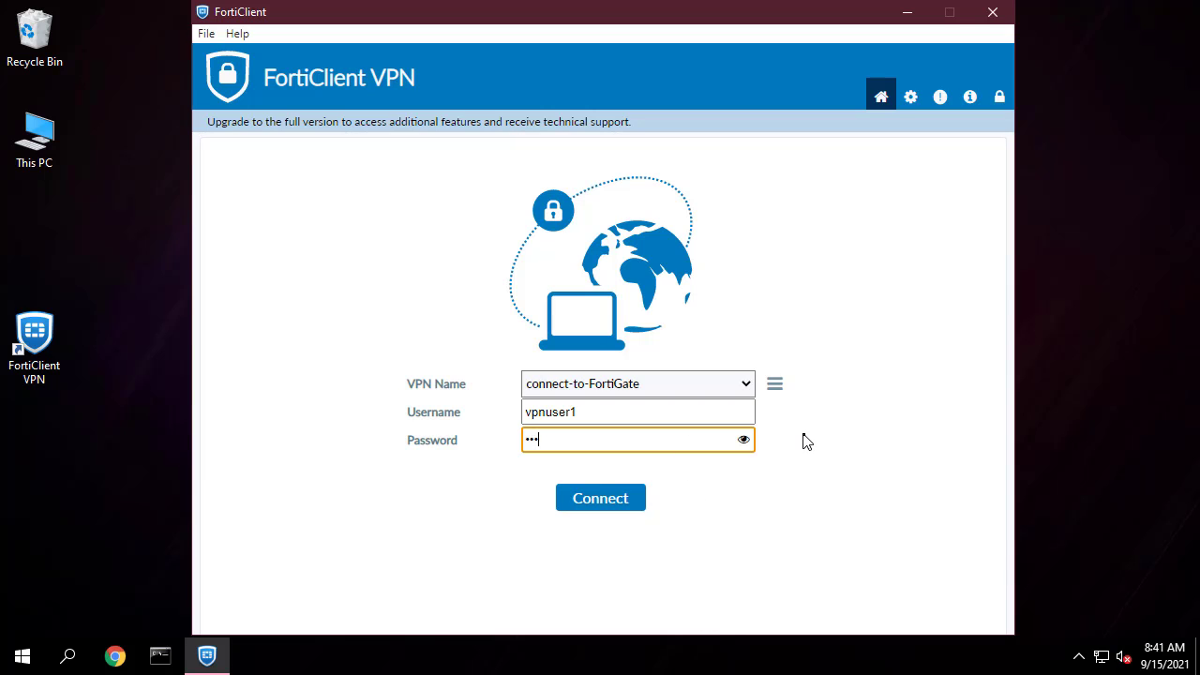
{"action": "left_click", "coordinate": [600, 497]}
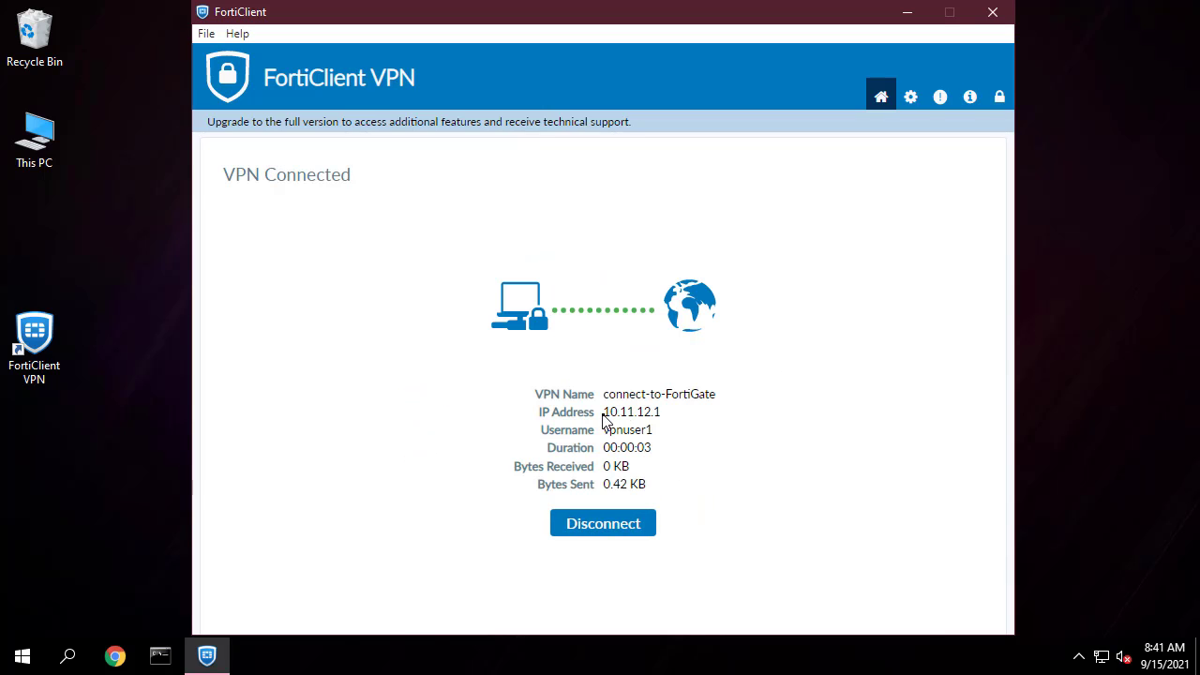
Step: Confirm VPN Connected with assigned IP 10.11.12.1, then minimize FortiClient
{"action": "left_click_drag", "start_coordinate": [601, 413], "coordinate": [668, 412]}
{"action": "left_click", "coordinate": [814, 454]}
{"action": "left_click", "coordinate": [907, 12]}
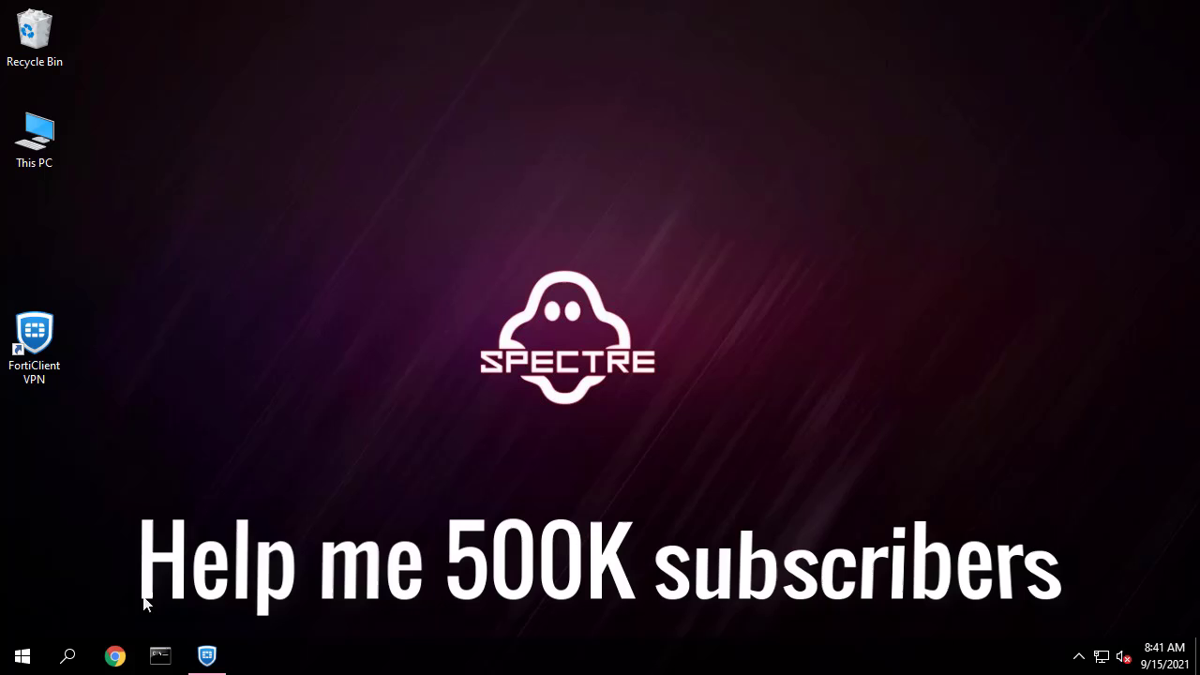
Step: In Chrome, browse to the FortiGate login page at 192.168.1.1 over the tunnel
{"action": "left_click", "coordinate": [114, 655]}
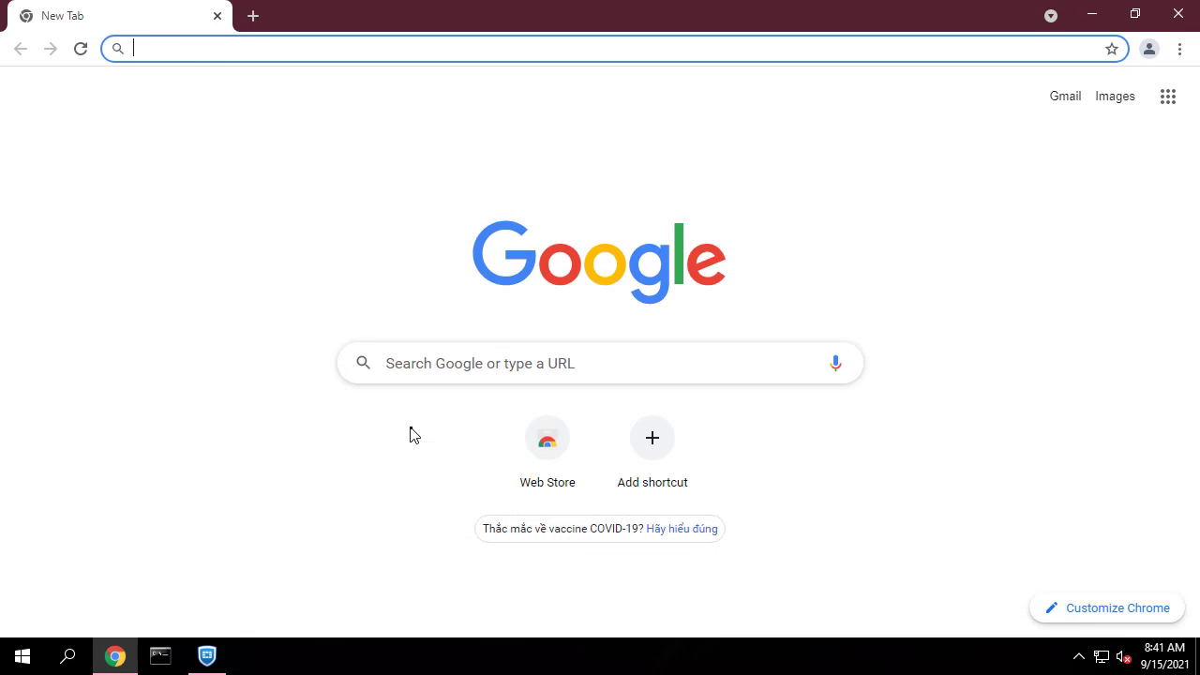
{"action": "type", "text": "192.168.45."}
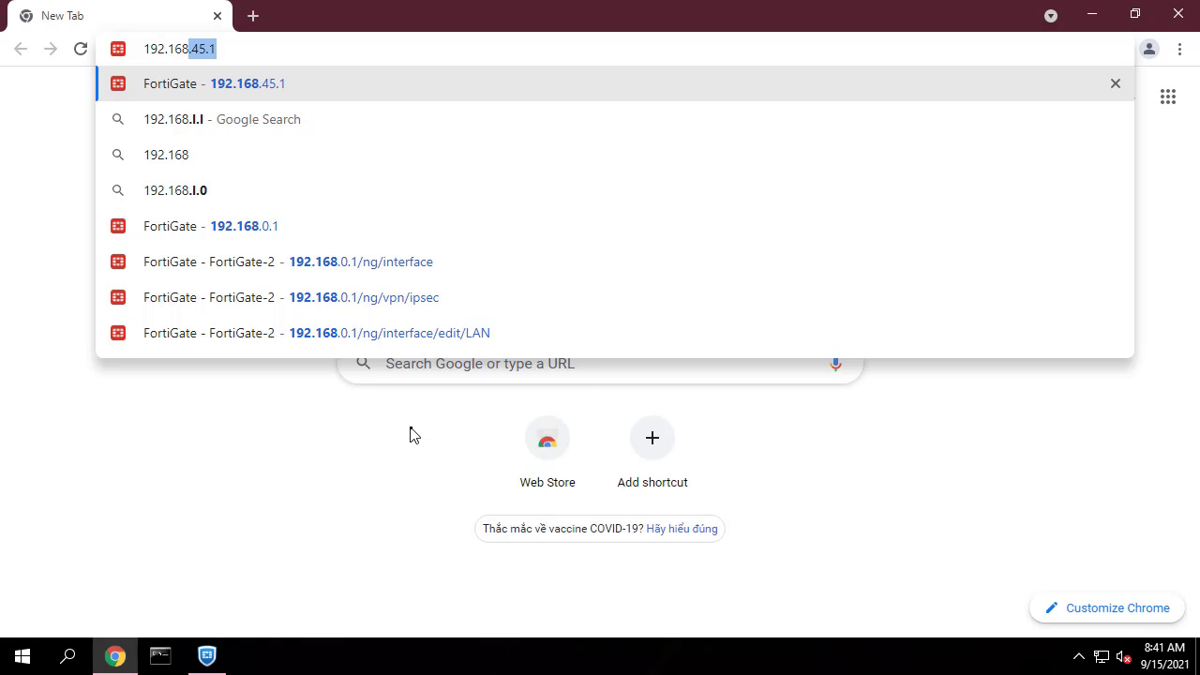
{"action": "type", "text": "1.1"}
{"action": "key", "text": "Return"}
{"action": "type", "text": "admi"}
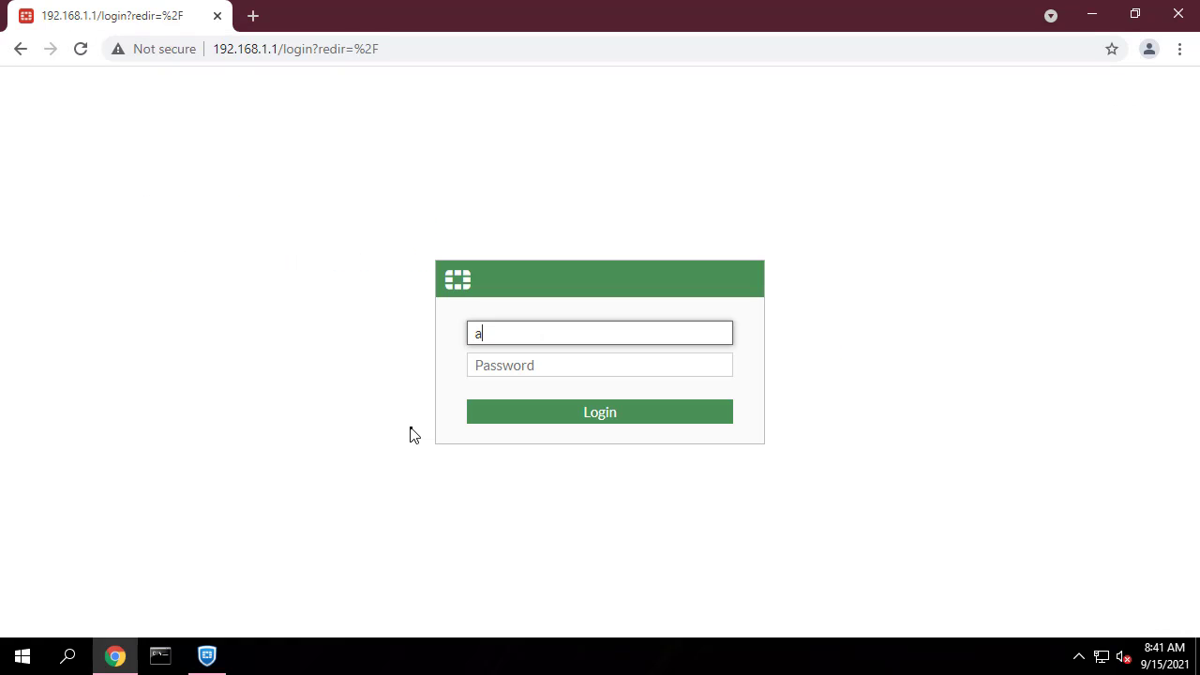